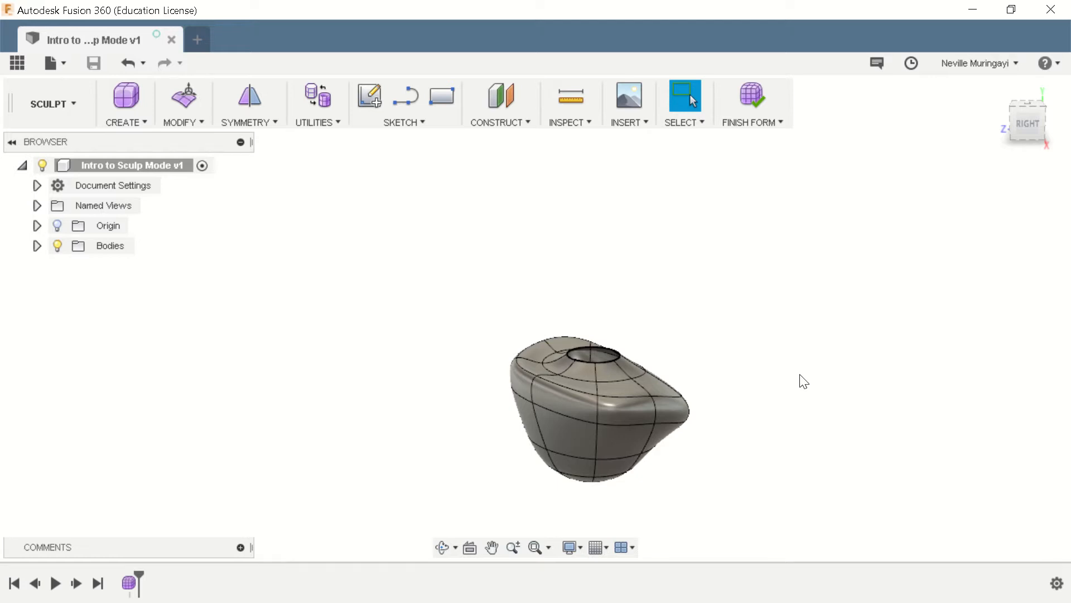
- Examine the finished sculpted form from the side, above and several other angles, including the round opening in its upper surface
shift+middle_drag(802, 380, 855, 553)
scroll(596, 436, up, 2)
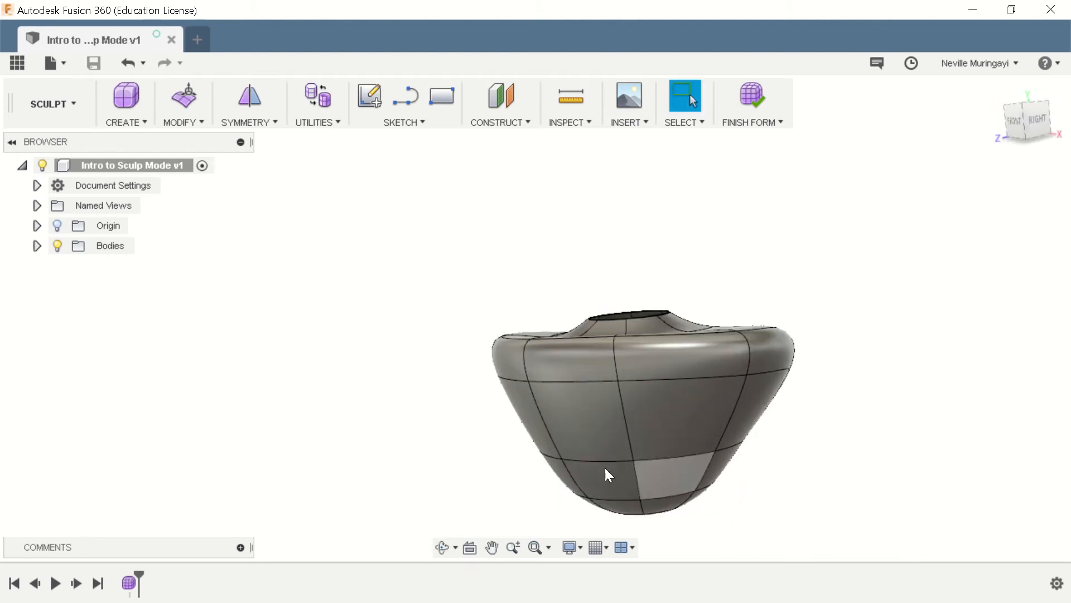
scroll(607, 473, down, 2)
shift+middle_drag(715, 464, 574, 406)
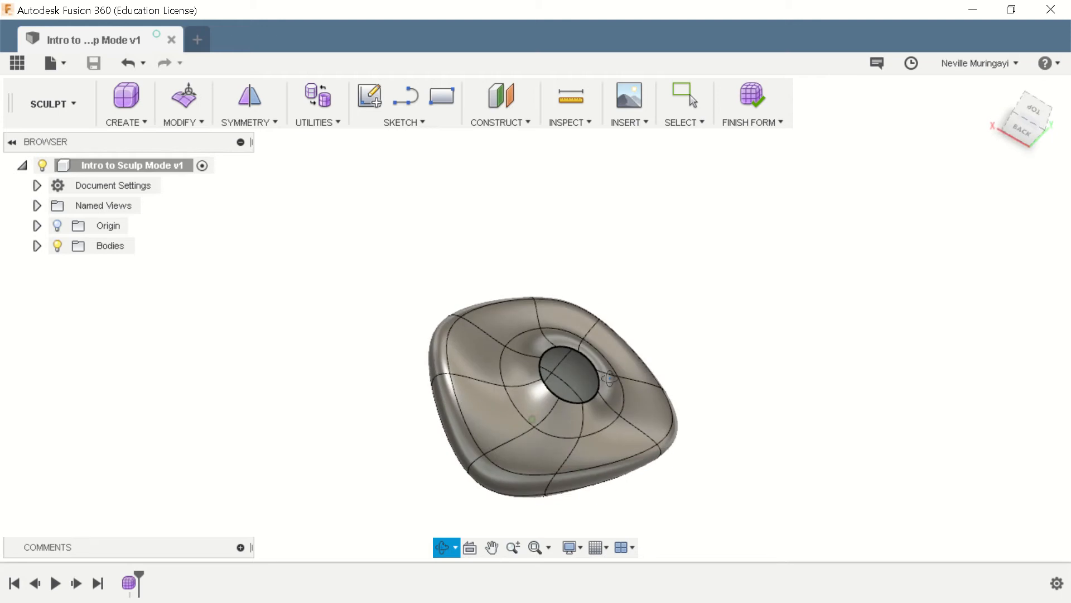
shift+middle_drag(844, 409, 873, 294)
mouse_move(749, 447)
shift+middle_down()
mouse_move(650, 411)
mouse_move(598, 319)
mouse_move(743, 381)
mouse_move(809, 357)
mouse_move(776, 343)
shift+middle_up()
mouse_move(549, 480)
shift+middle_down()
mouse_move(612, 491)
mouse_move(677, 435)
mouse_move(619, 400)
mouse_move(631, 444)
mouse_move(748, 428)
mouse_move(655, 411)
mouse_move(671, 436)
shift+middle_up()
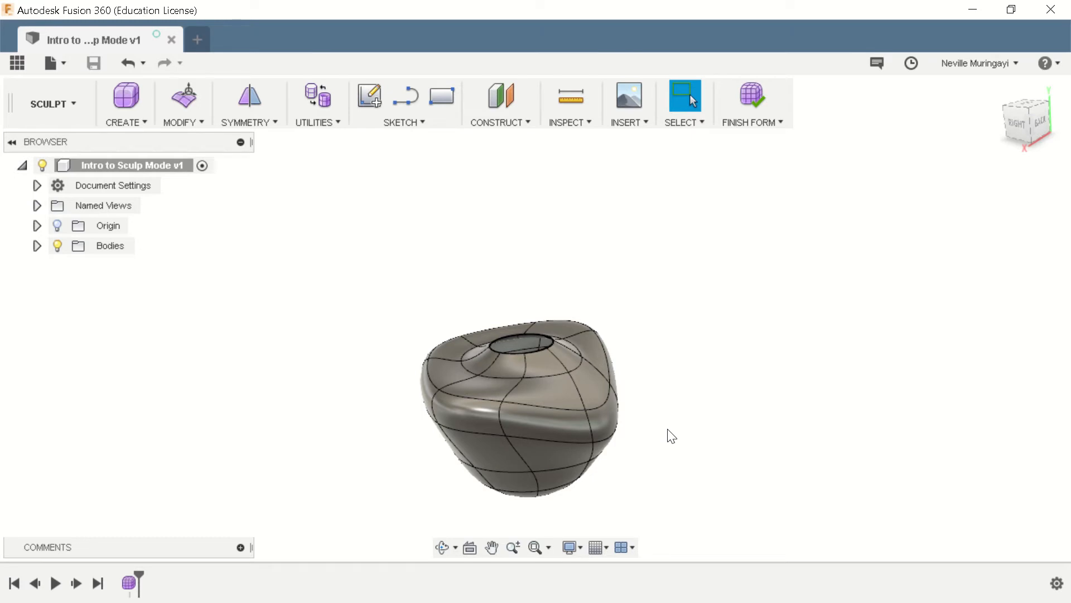
mouse_move(671, 415)
shift+middle_down()
mouse_move(808, 378)
mouse_move(629, 346)
mouse_move(667, 383)
shift+middle_up()
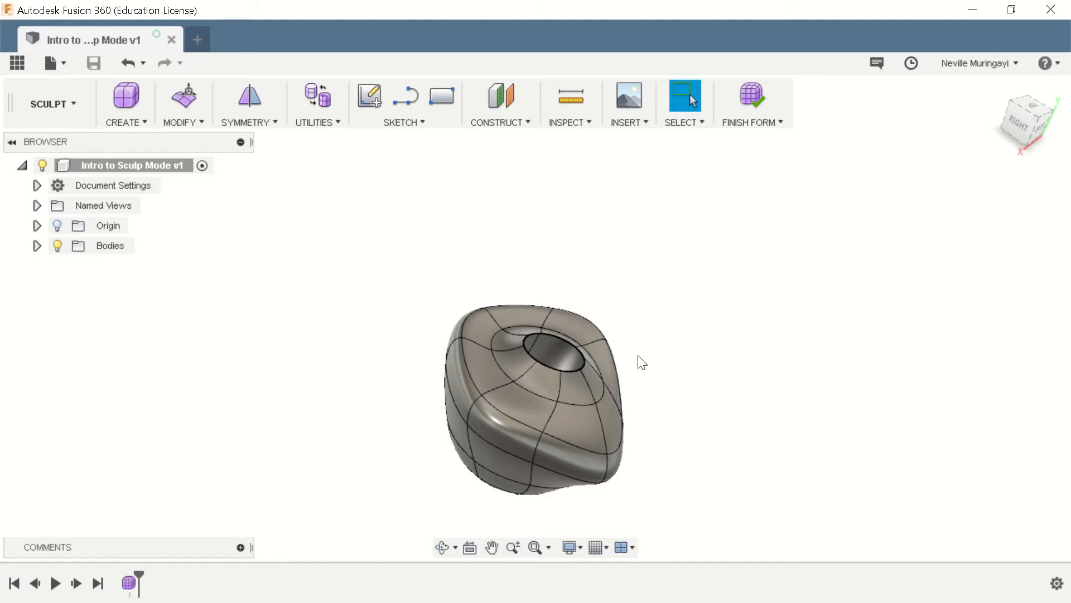
mouse_move(762, 368)
shift+middle_down()
mouse_move(662, 301)
mouse_move(758, 318)
shift+middle_up()
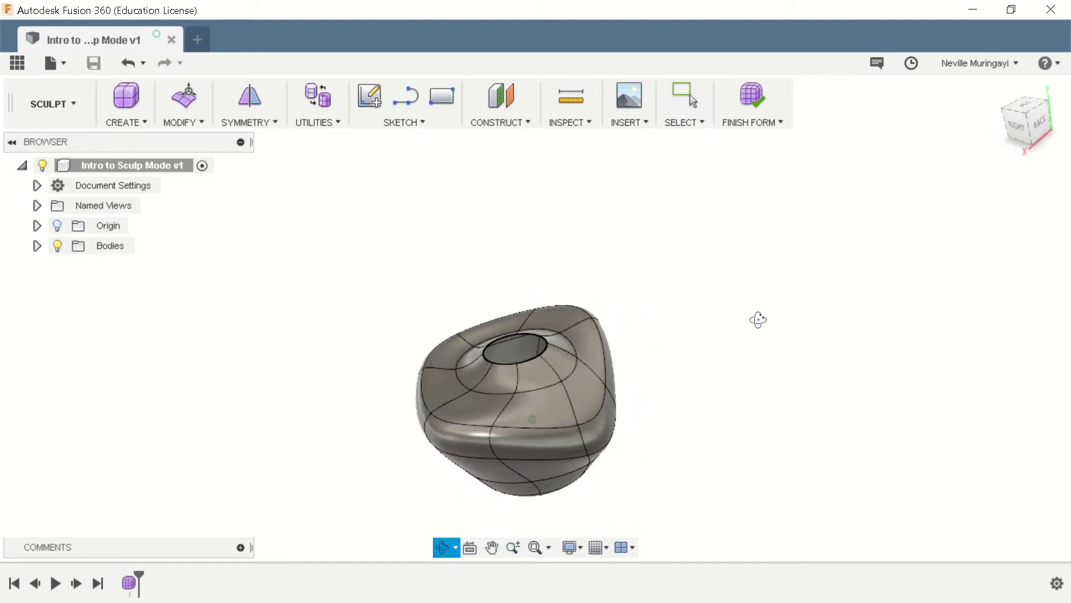
- In a new design, start a form and create a 3.30 in T-spline sphere at the origin on the horizontal plane
click(199, 38)
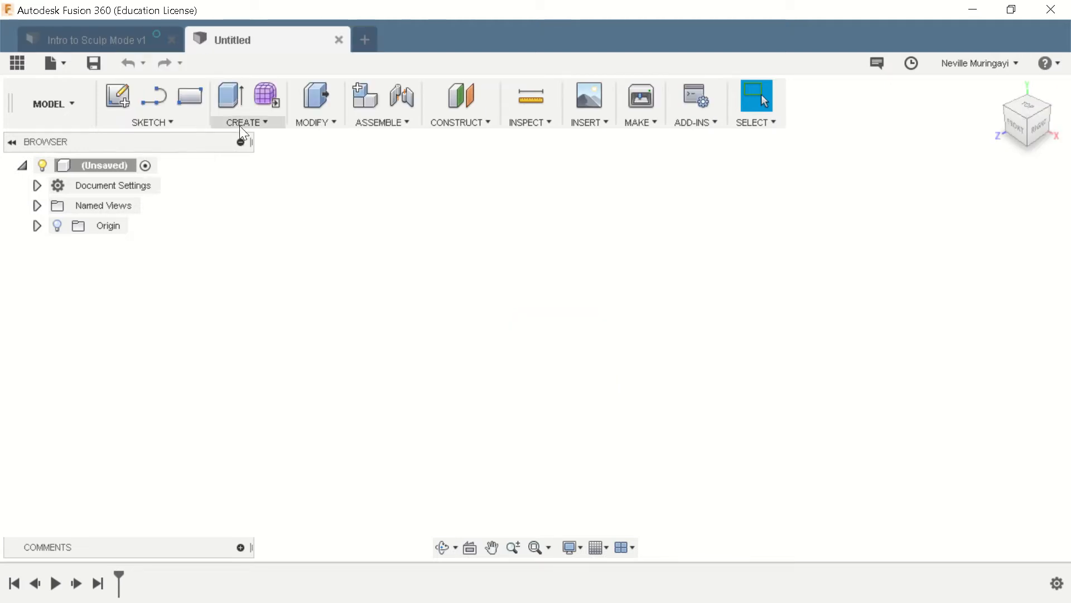
click(265, 95)
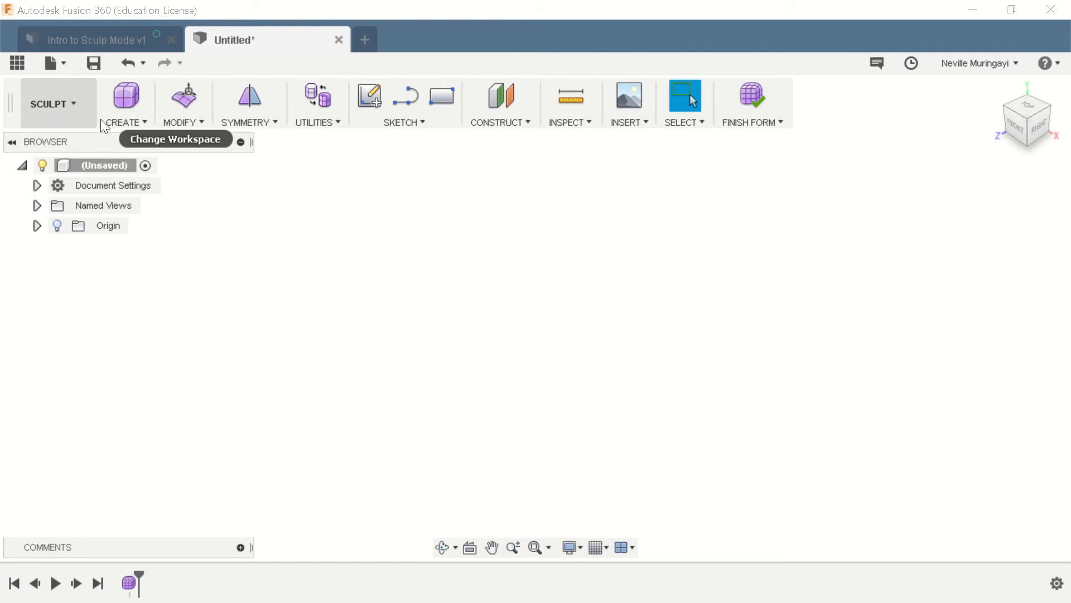
click(143, 122)
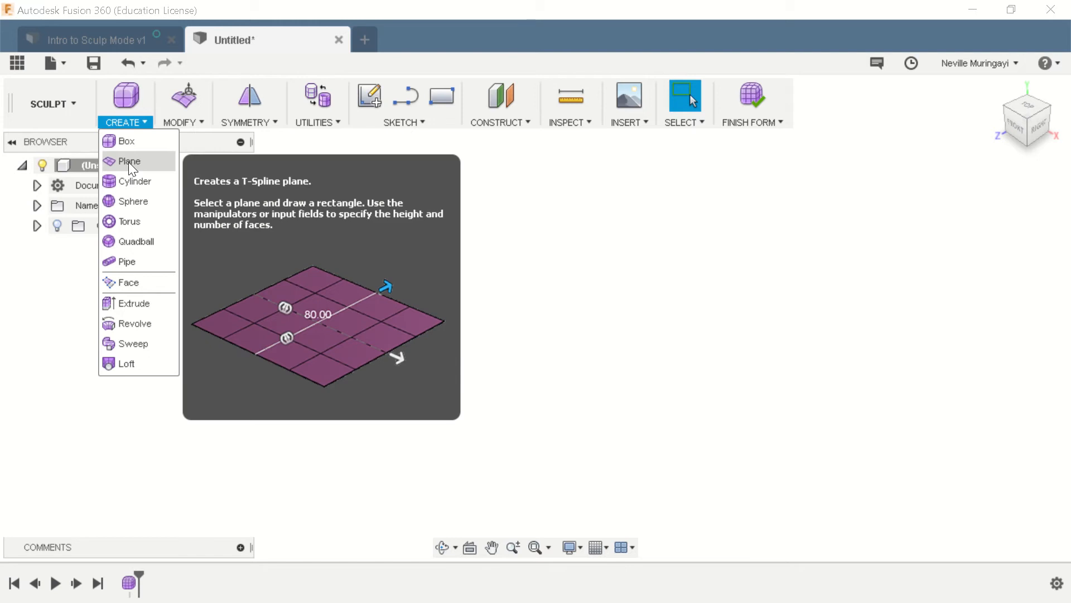
click(131, 198)
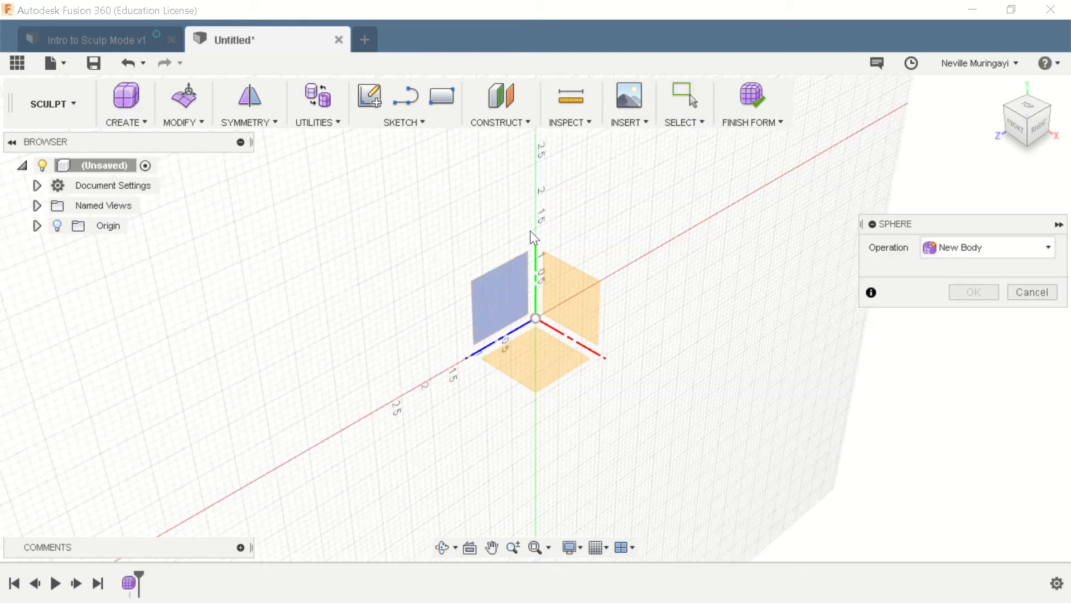
click(541, 356)
click(540, 320)
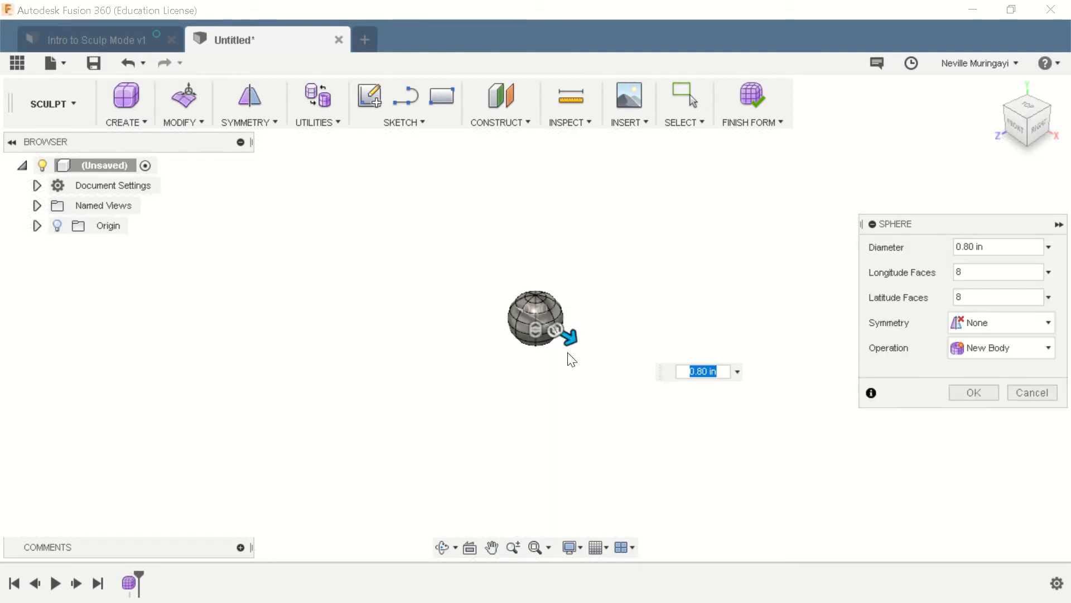
drag(568, 336, 645, 393)
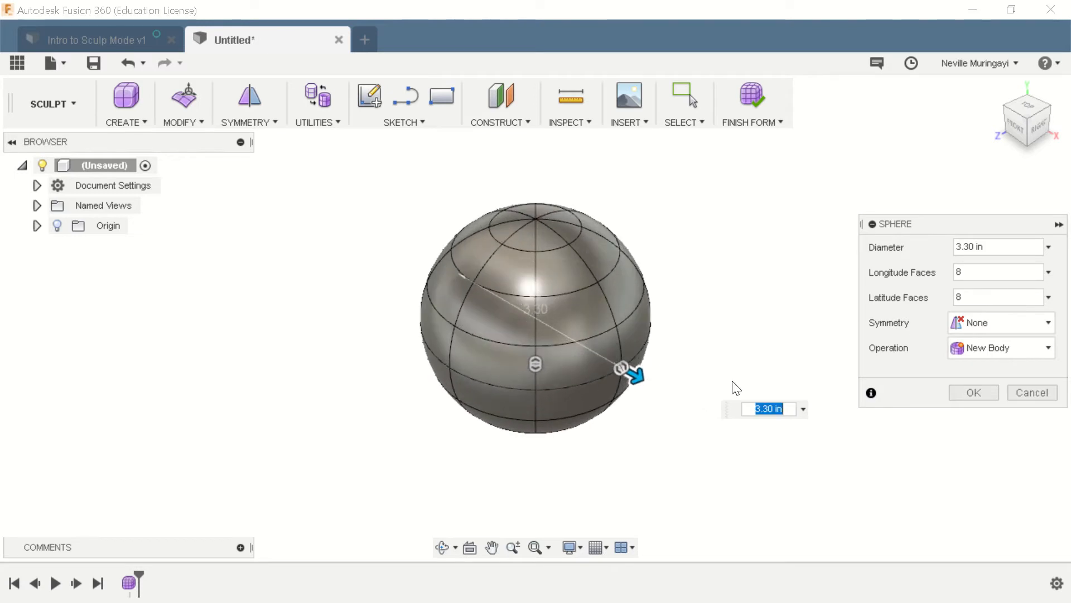
click(975, 393)
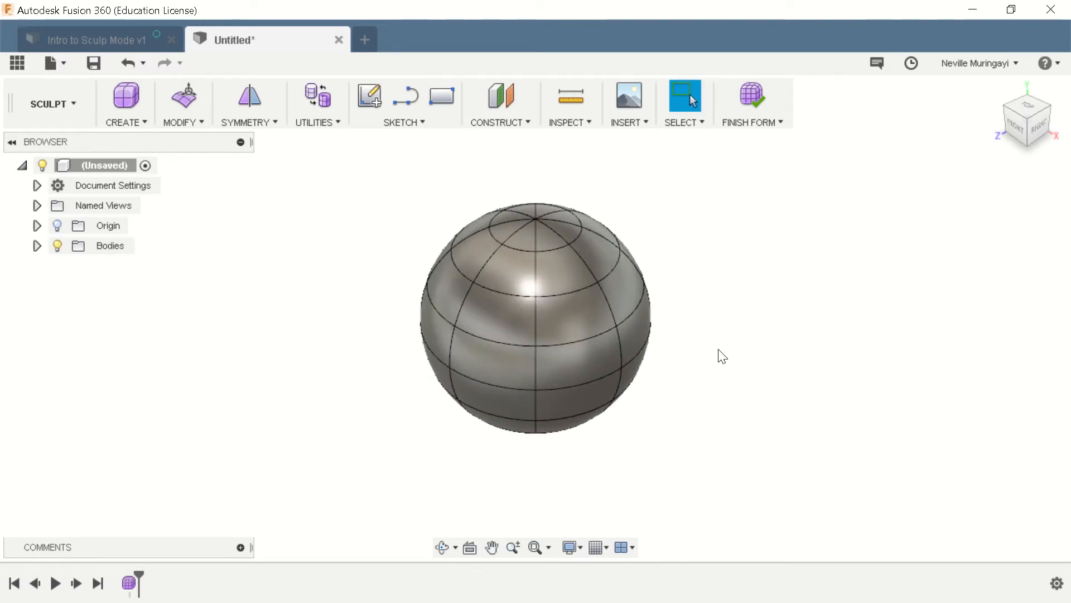
- Edit one upper face on the sphere's front side, rotating it about -10 degrees and shifting it slightly, by about -0.152 in
mouse_move(718, 337)
shift+middle_down()
mouse_move(786, 326)
mouse_move(751, 325)
mouse_move(713, 347)
mouse_move(772, 341)
mouse_move(722, 334)
shift+middle_up()
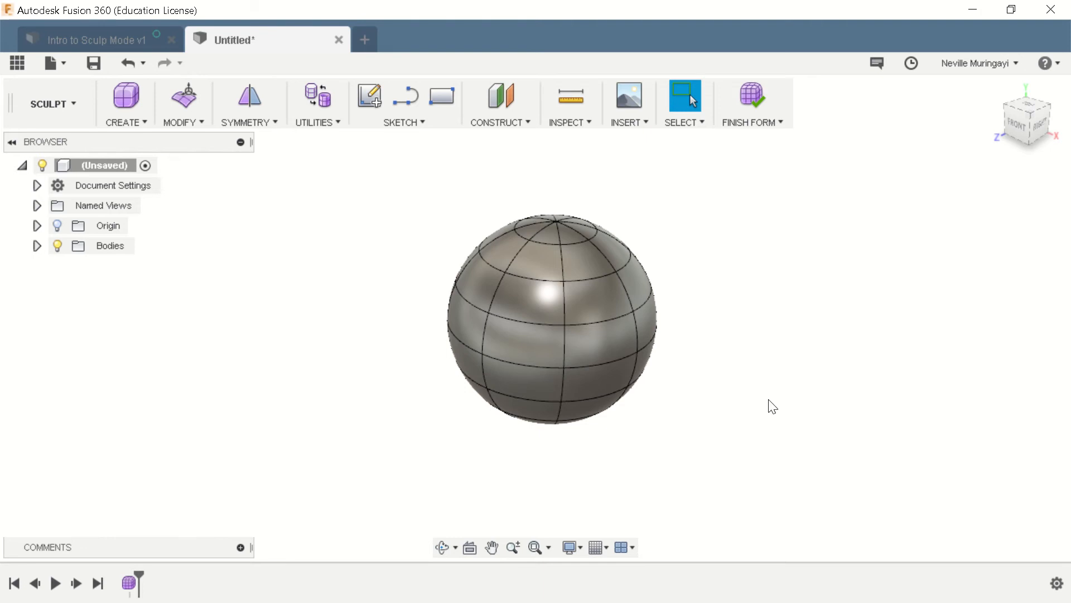
shift+middle_drag(770, 404, 864, 382)
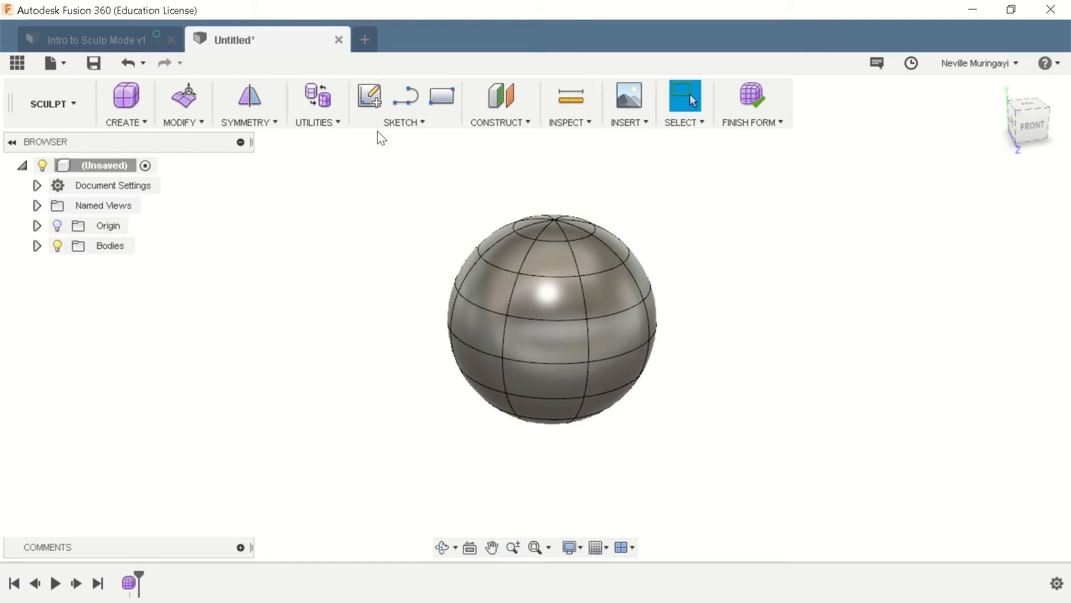
click(177, 122)
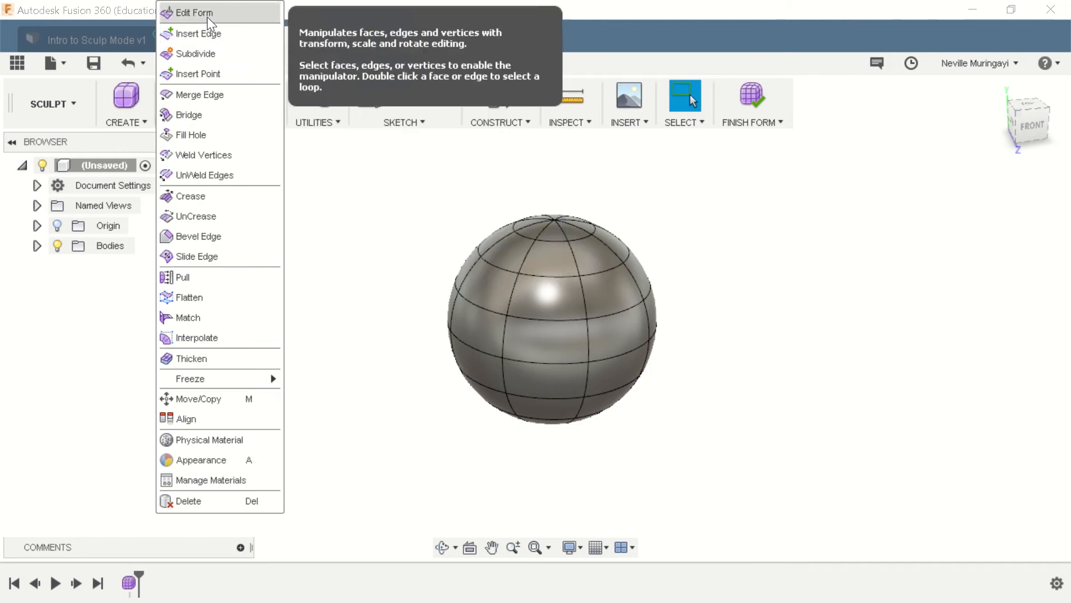
click(207, 16)
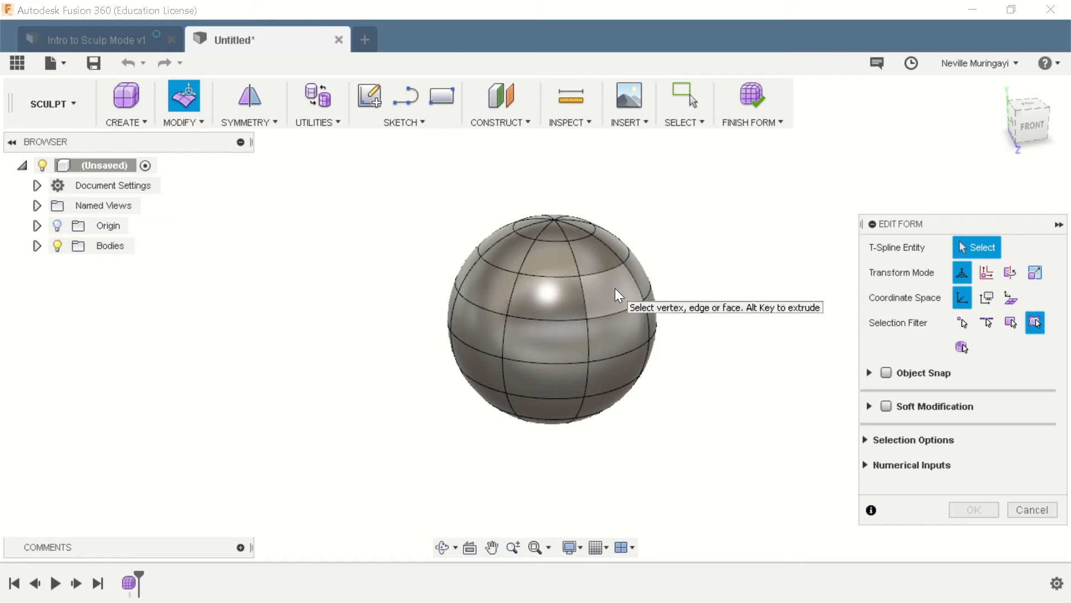
scroll(614, 290, up, 2)
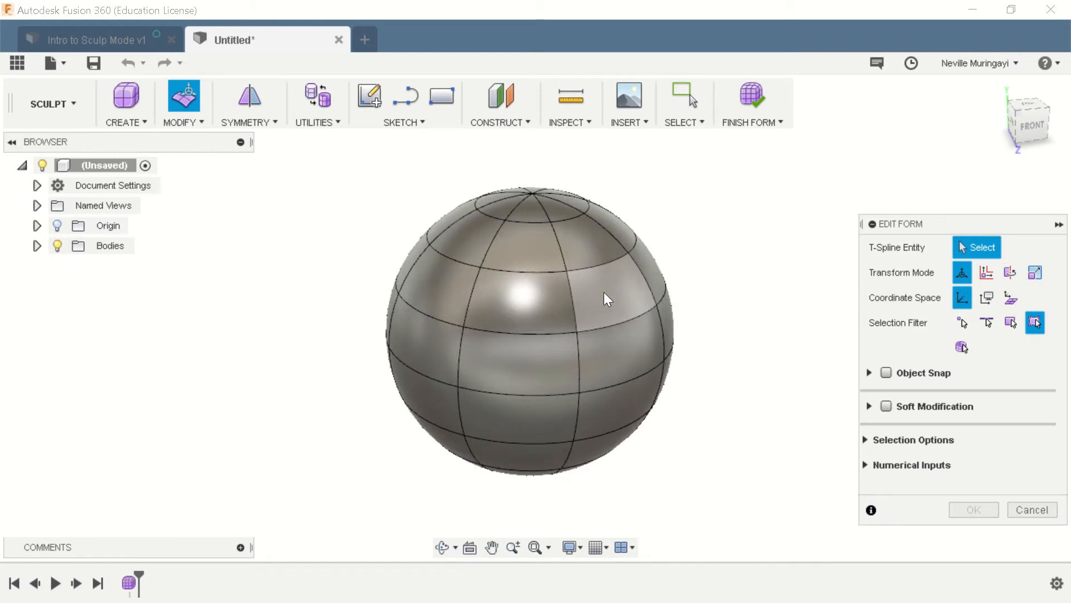
click(605, 292)
shift+middle_drag(615, 303, 575, 335)
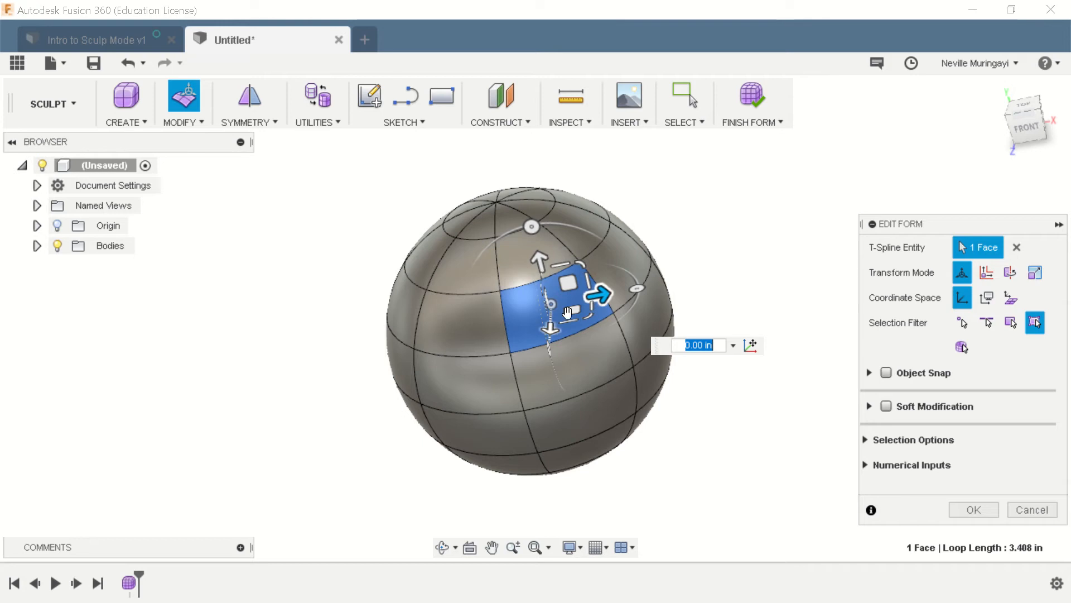
drag(531, 226, 553, 252)
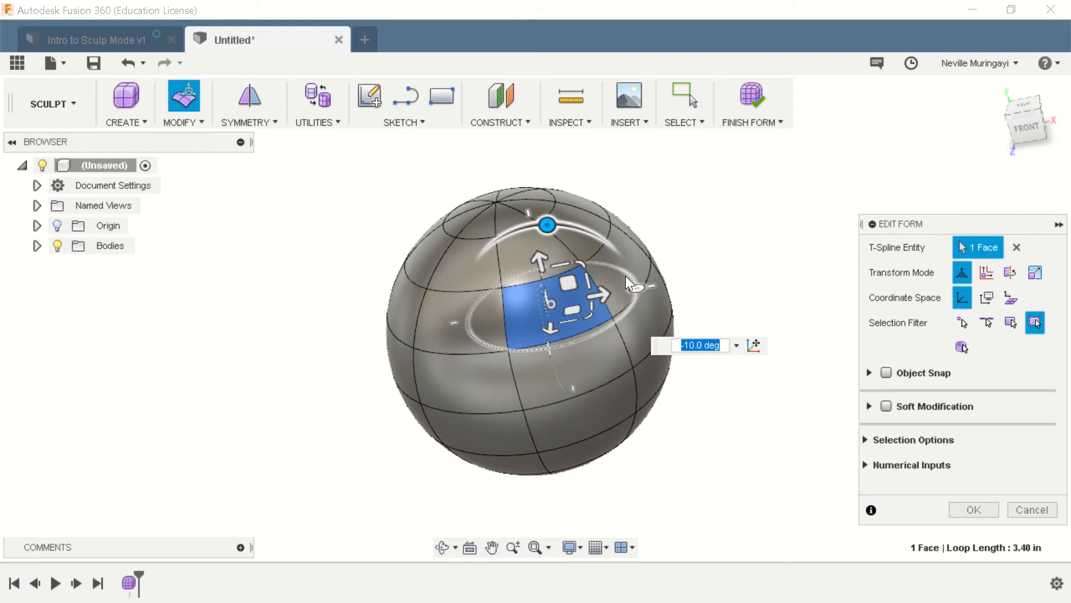
mouse_move(636, 287)
mouse_down()
mouse_move(612, 323)
mouse_move(643, 290)
mouse_up()
mouse_move(582, 262)
mouse_down()
mouse_move(566, 260)
mouse_move(590, 256)
mouse_move(574, 251)
mouse_move(577, 272)
mouse_up()
shift+middle_drag(598, 383, 648, 390)
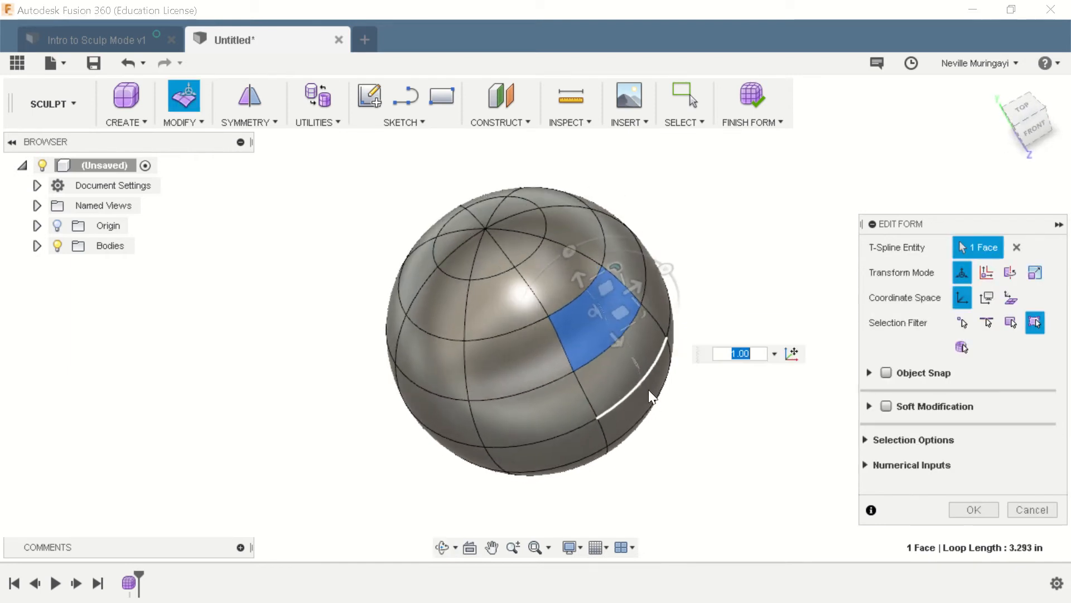
mouse_move(614, 285)
mouse_down()
mouse_move(600, 282)
mouse_move(578, 229)
mouse_move(659, 319)
mouse_move(619, 349)
mouse_move(568, 303)
mouse_move(583, 317)
mouse_move(491, 271)
mouse_move(617, 306)
mouse_move(609, 299)
mouse_up()
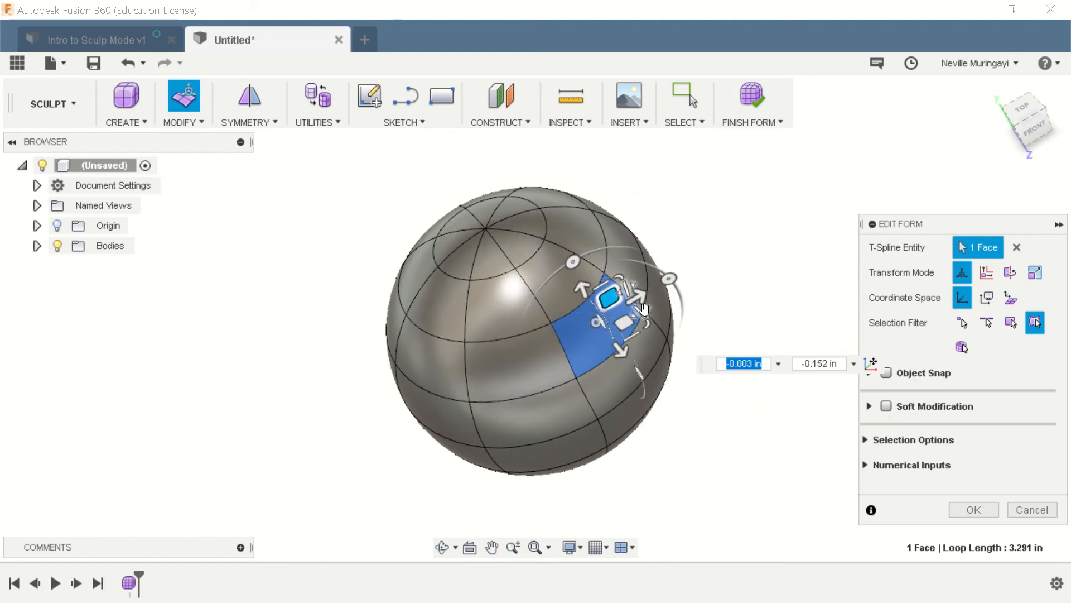
- Pull the selected front face upward and about 0.60 in outward, and finish the form edit
middle_drag(608, 426, 640, 381)
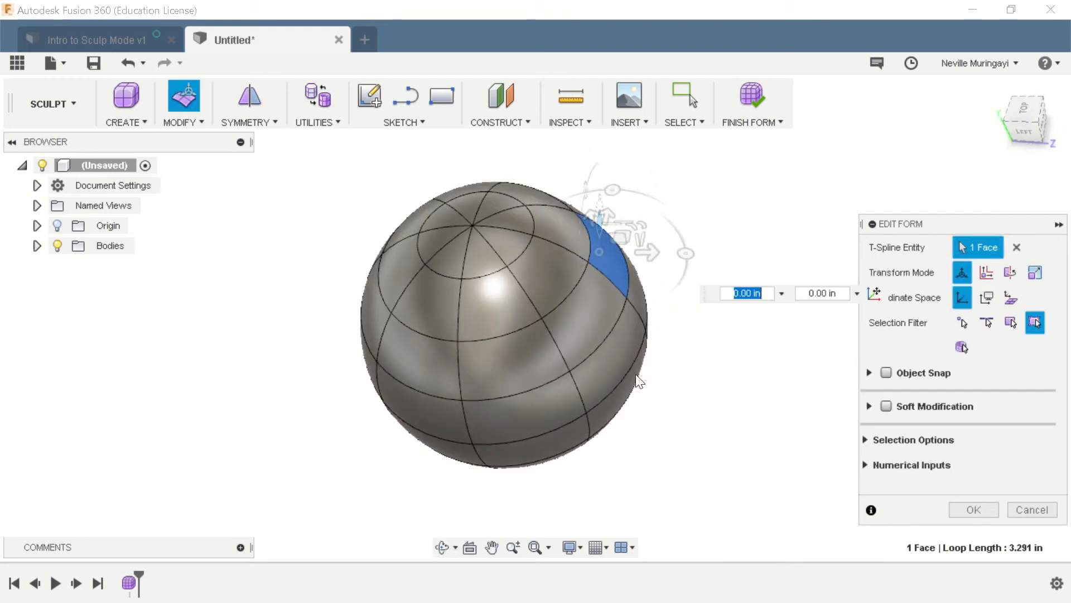
scroll(639, 382, up, 3)
drag(583, 198, 606, 142)
drag(633, 185, 711, 166)
scroll(667, 413, down, 3)
scroll(691, 290, up, 2)
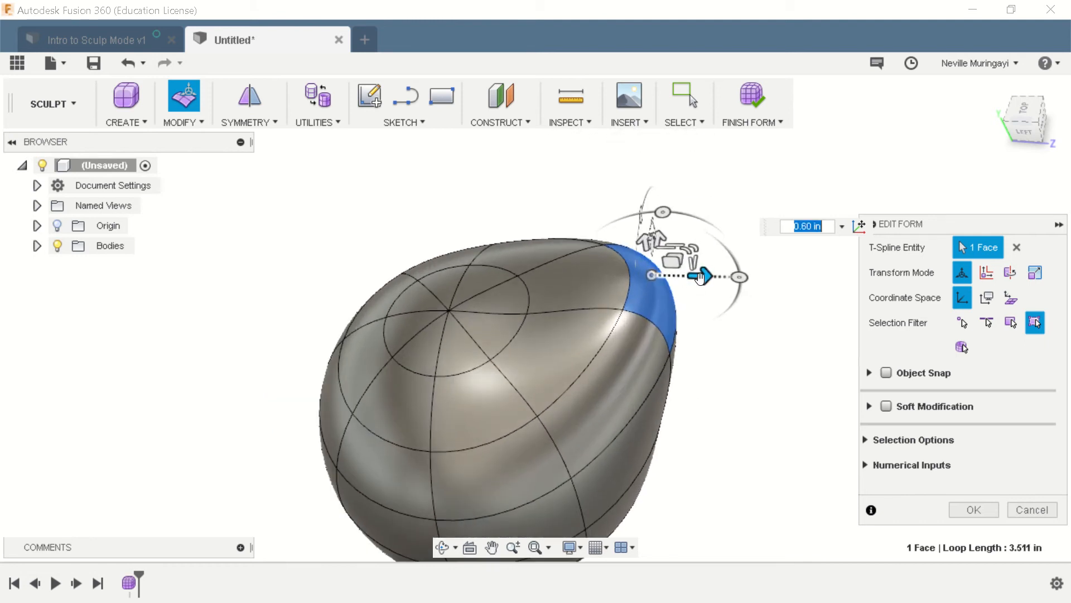
click(973, 510)
- Edit the upper face on the form's left side, pulling it outward and about 0.50 in upward
mouse_move(767, 396)
shift+middle_down()
mouse_move(844, 351)
mouse_move(757, 390)
shift+middle_up()
scroll(752, 389, down, 4)
scroll(670, 410, up, 2)
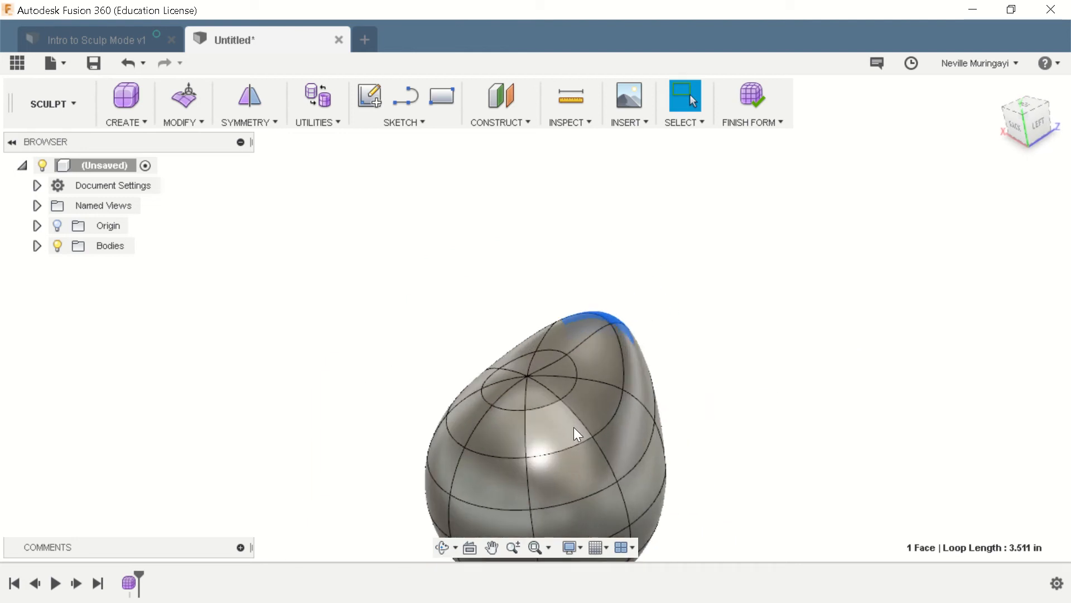
click(632, 439)
click(184, 122)
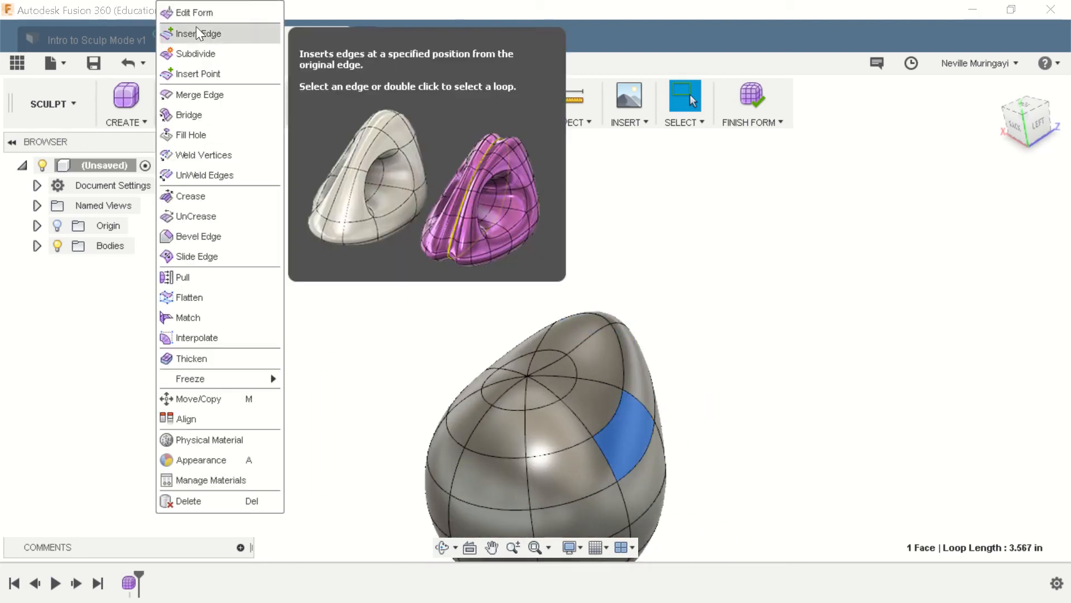
click(193, 10)
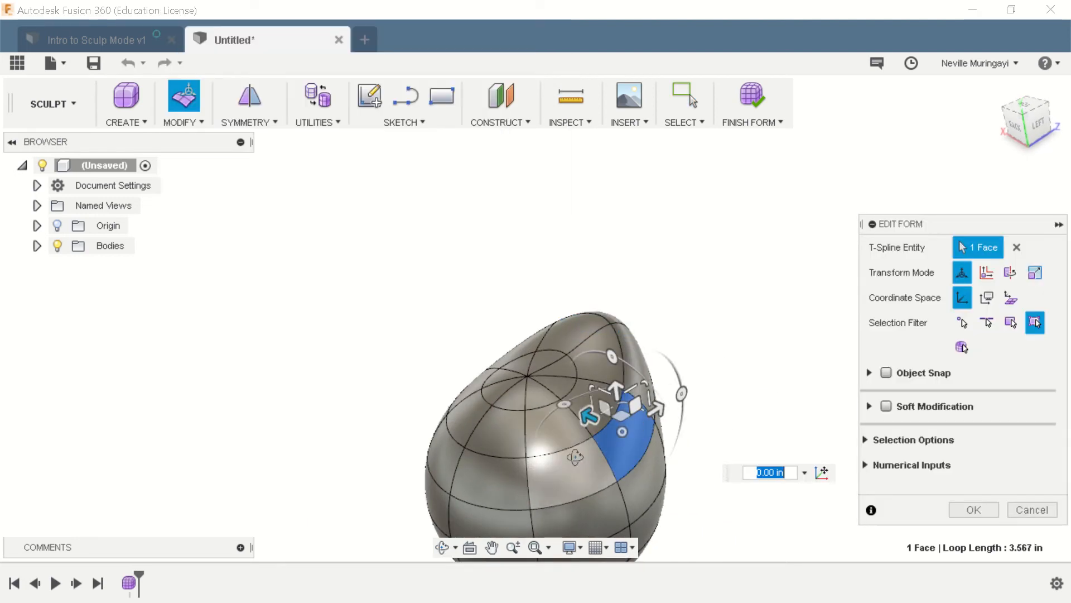
shift+middle_drag(636, 428, 631, 459)
drag(593, 409, 701, 330)
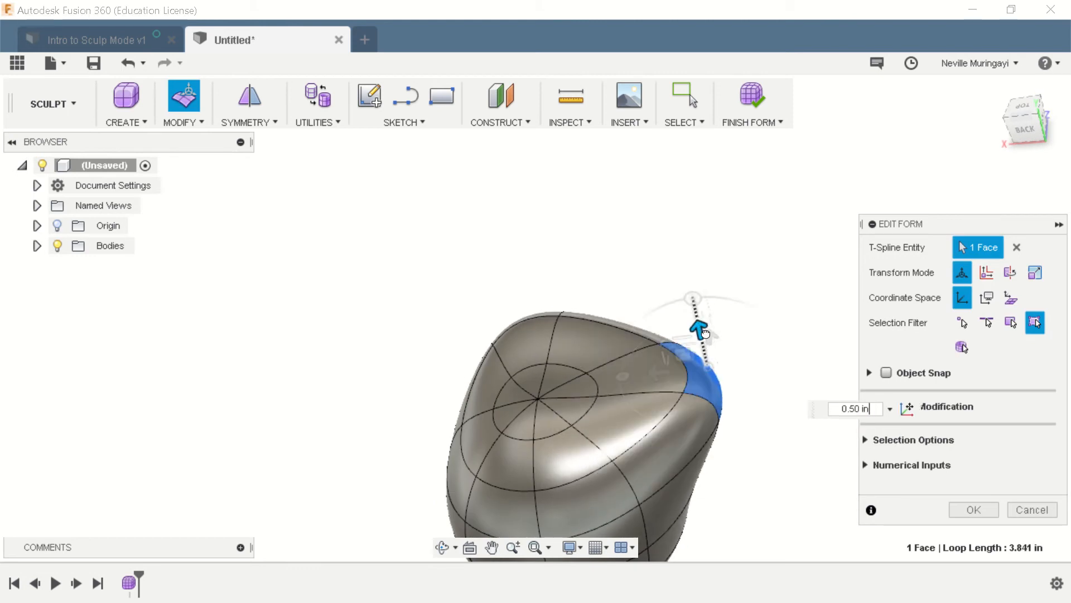
click(966, 510)
- Pull the upper face on the form's right side outward and raise it about 0.50 in with Edit Form
shift+middle_drag(617, 435, 708, 367)
scroll(696, 347, down, 4)
scroll(614, 452, up, 4)
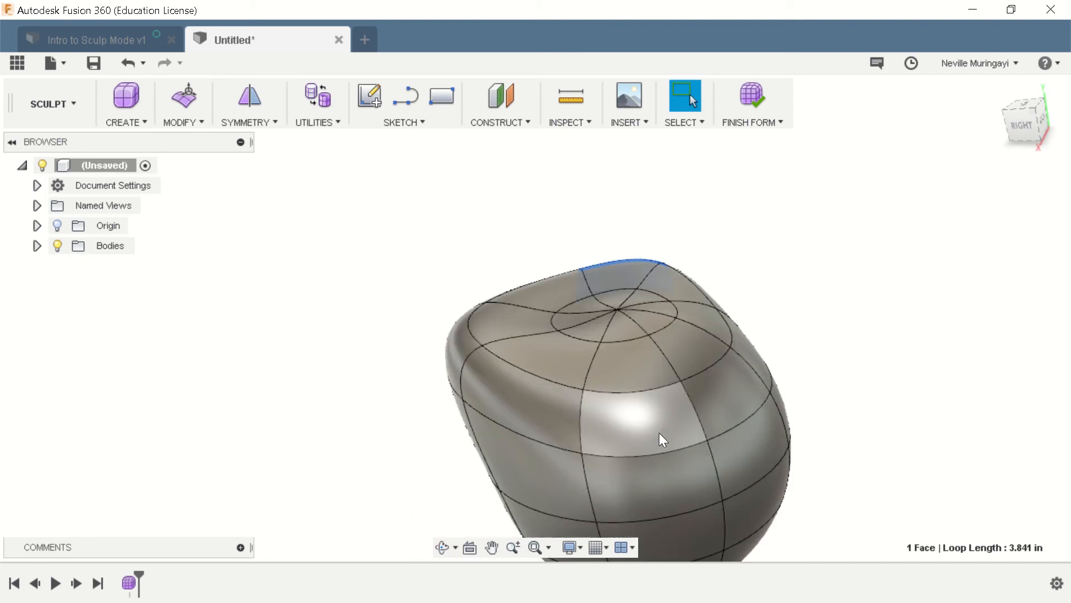
click(657, 436)
shift+middle_drag(232, 400, 152, 150)
click(193, 104)
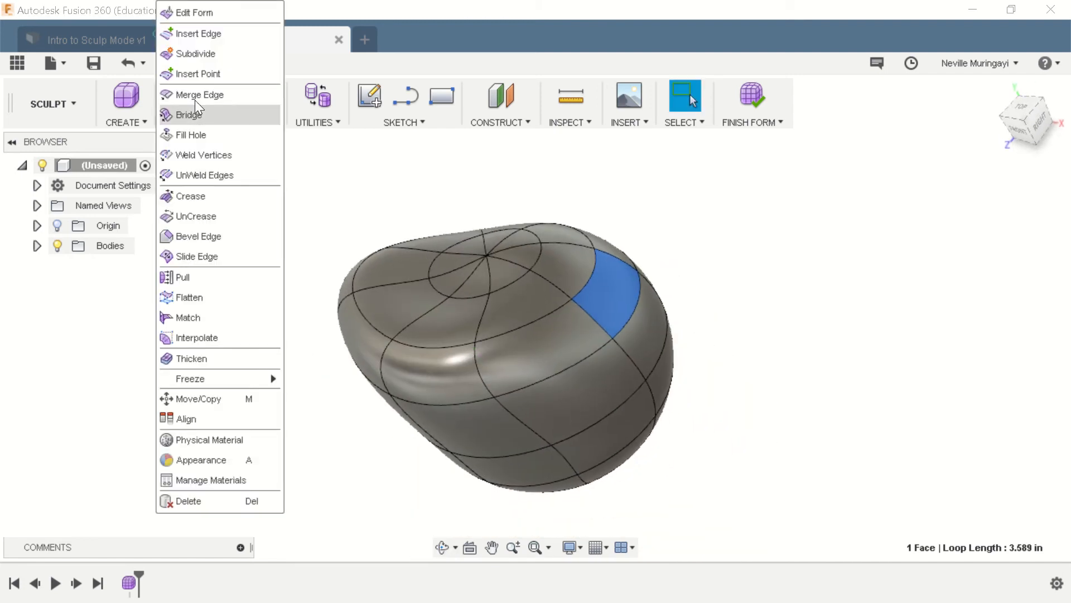
click(190, 11)
drag(644, 294, 705, 304)
drag(642, 259, 631, 225)
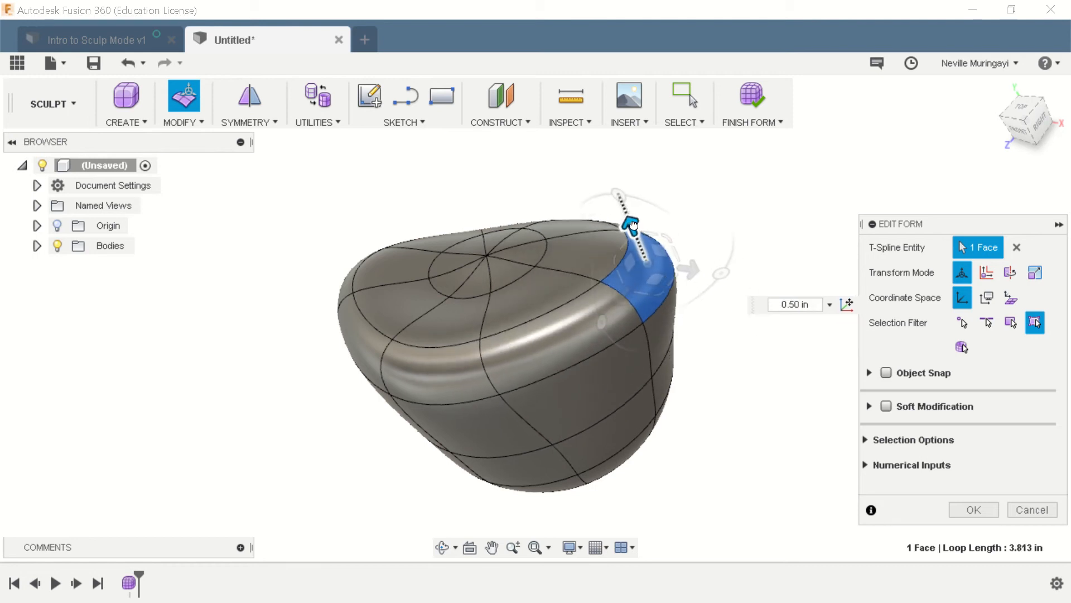
click(973, 509)
- Use Edit Form on the upper back face to pull it outward and about 0.60 in upward, and clear the selection
shift+middle_drag(880, 394, 595, 349)
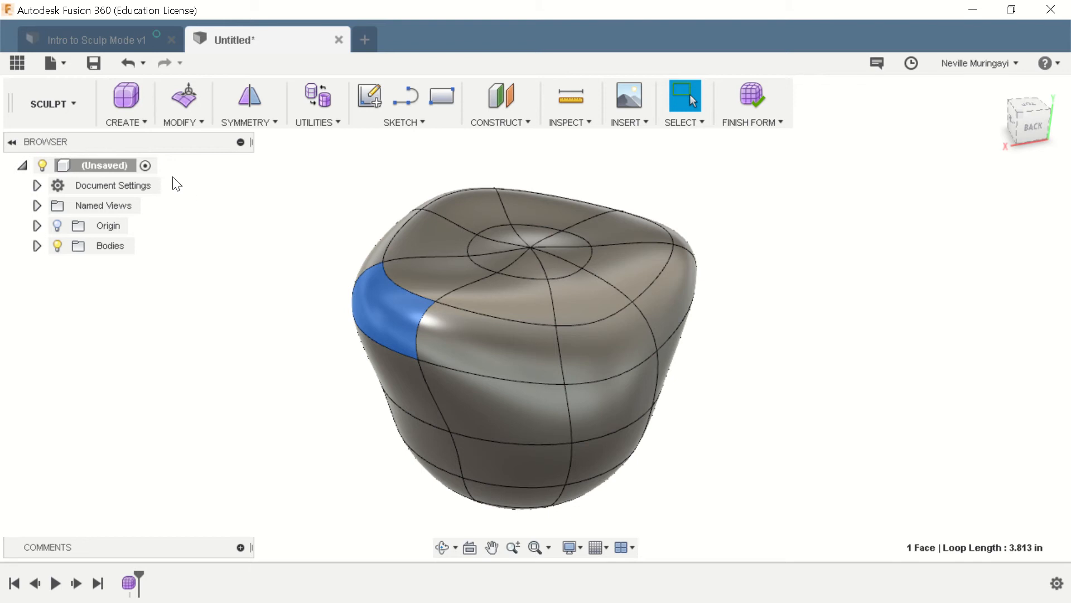
click(179, 118)
click(189, 10)
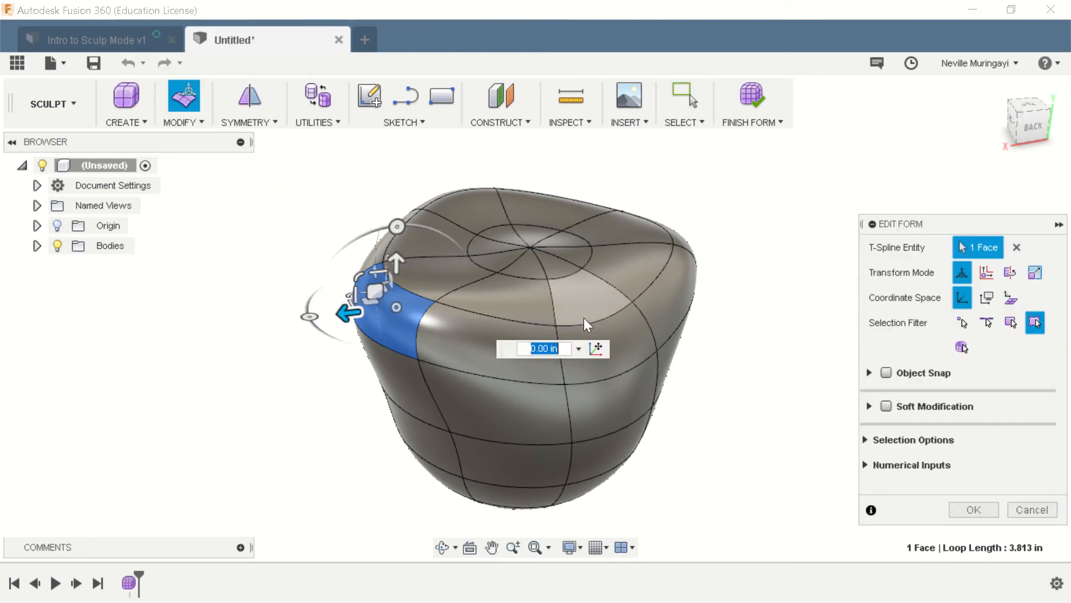
click(619, 345)
shift+middle_drag(585, 398, 580, 245)
drag(580, 282, 700, 281)
drag(741, 245, 734, 233)
drag(729, 205, 730, 206)
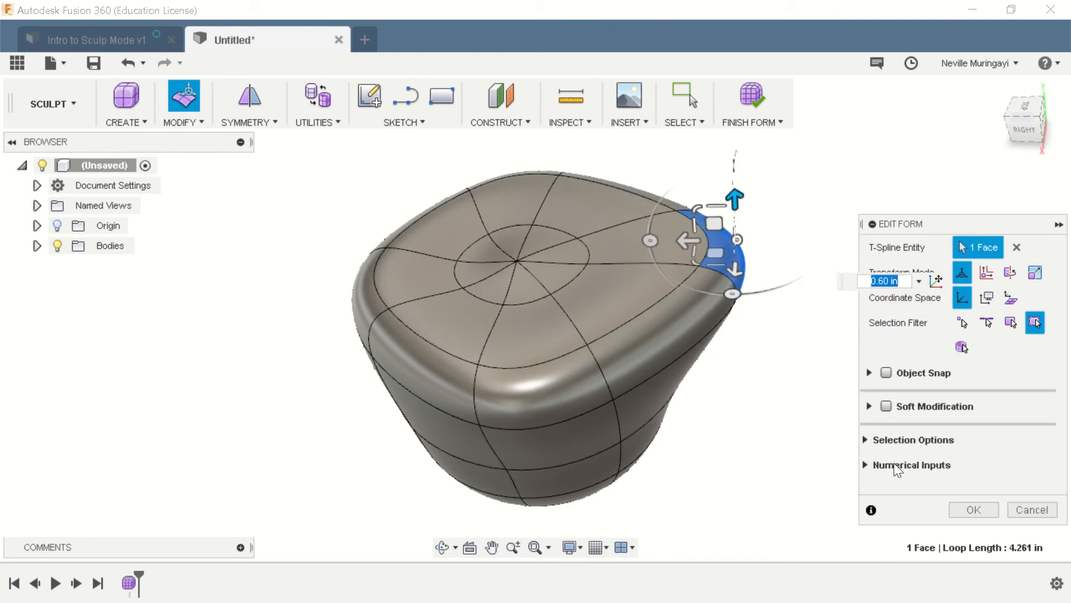
click(971, 510)
mouse_move(842, 438)
shift+middle_down()
mouse_move(700, 370)
mouse_move(495, 326)
mouse_move(421, 239)
mouse_move(509, 328)
mouse_move(771, 294)
mouse_move(876, 268)
mouse_move(778, 294)
mouse_move(778, 307)
shift+middle_up()
key(Escape)
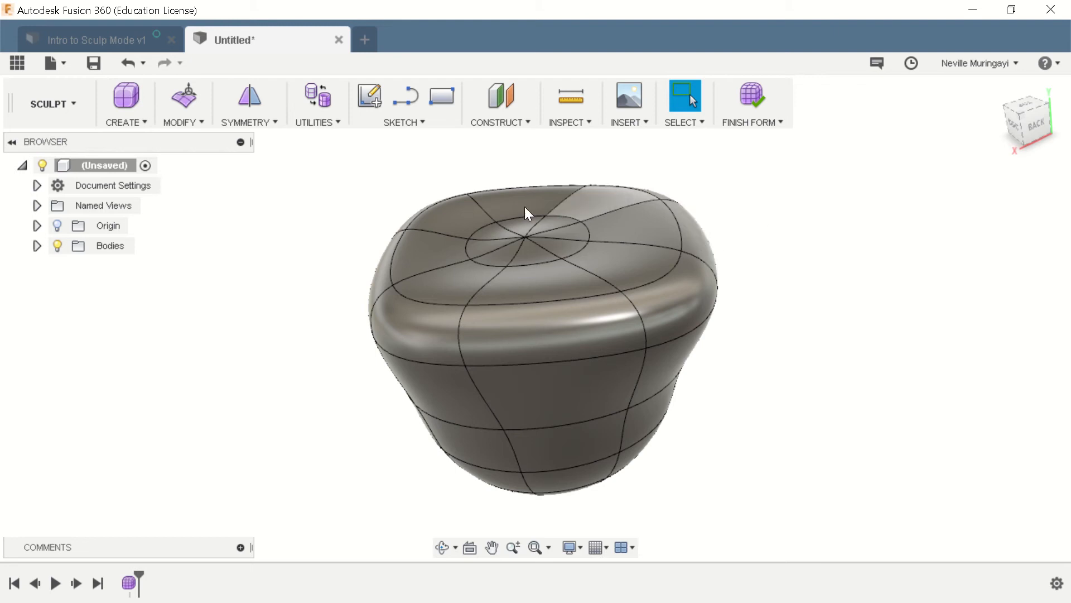
scroll(580, 262, up, 2)
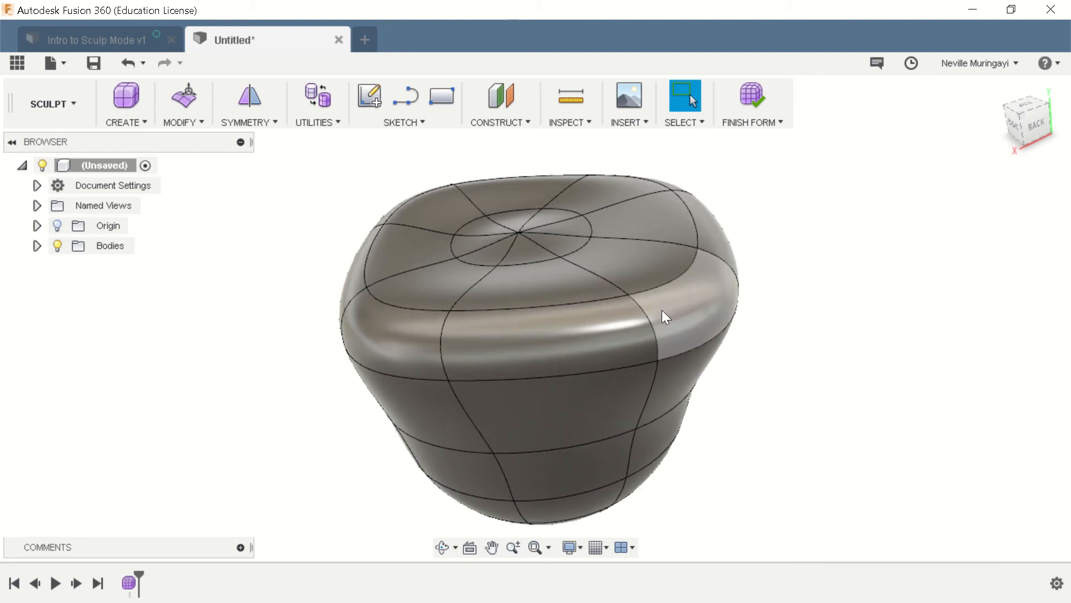
click(164, 127)
click(189, 15)
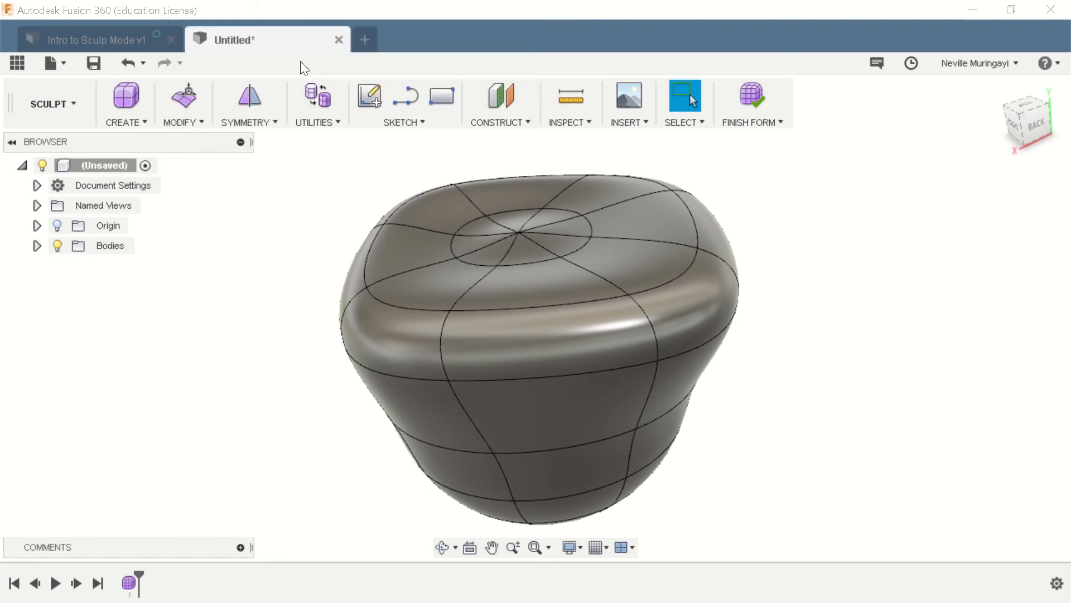
click(654, 334)
shift+middle_drag(695, 370, 772, 462)
drag(593, 368, 608, 340)
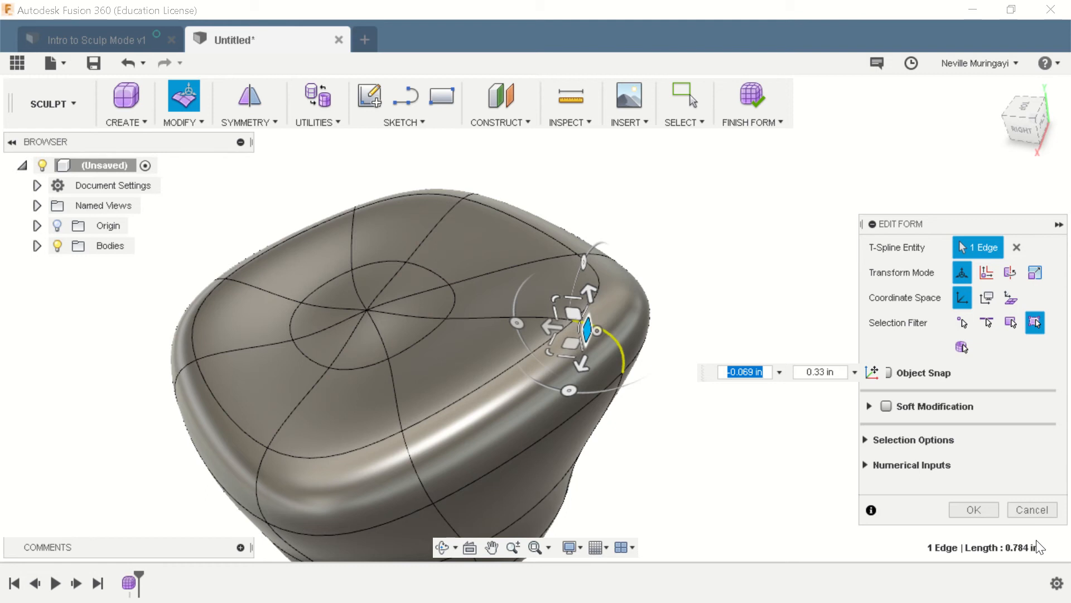
click(755, 487)
key(ctrl+z)
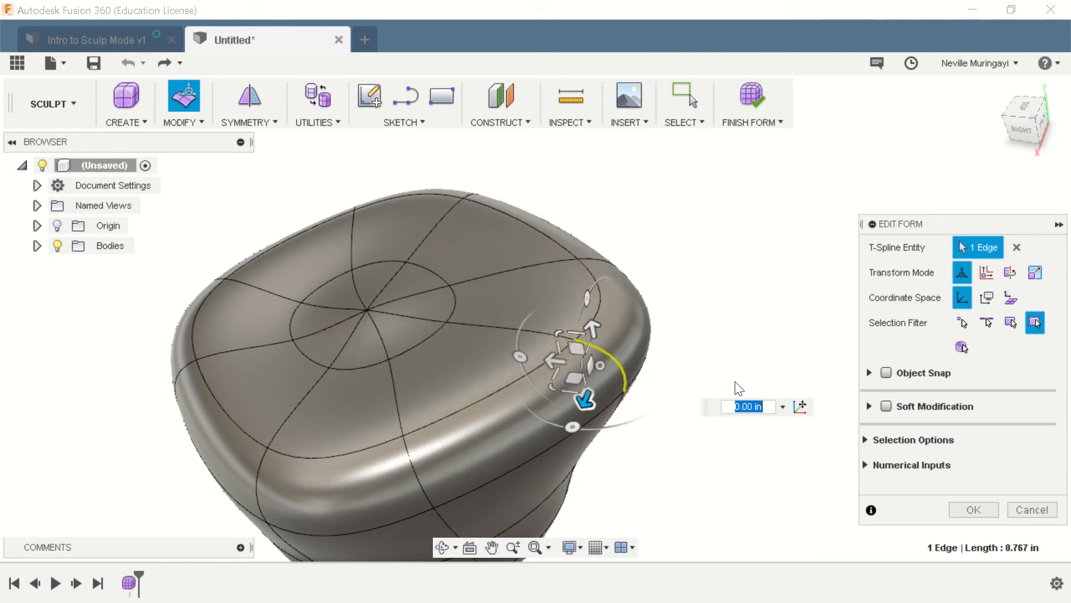
click(1034, 510)
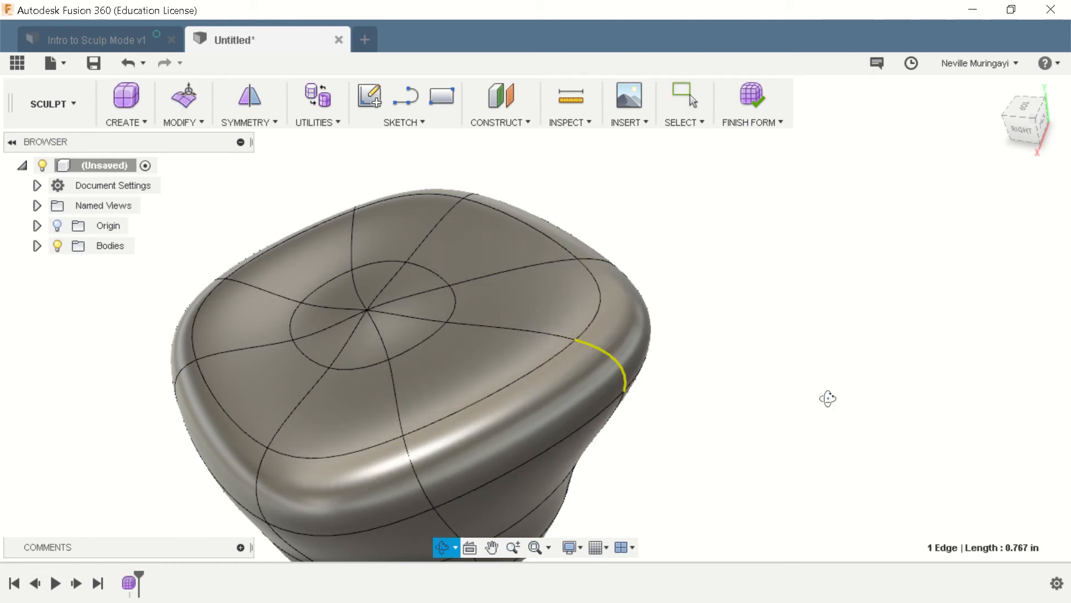
- Select all eight triangular faces that meet at the pole on the underside of the form
shift+middle_drag(827, 397, 478, 318)
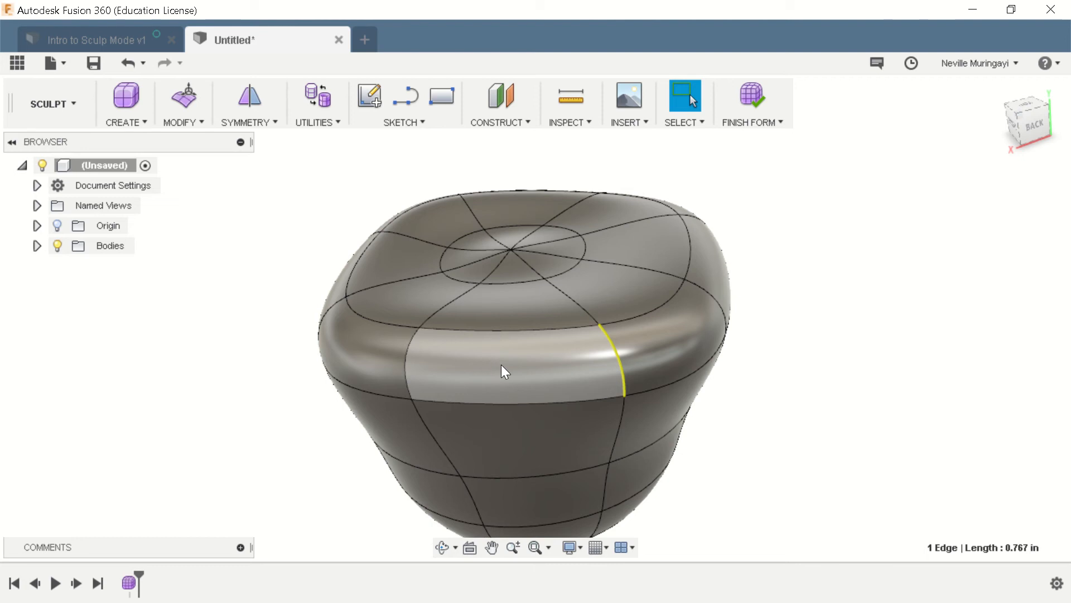
shift+middle_drag(768, 416, 789, 246)
scroll(637, 412, up, 8)
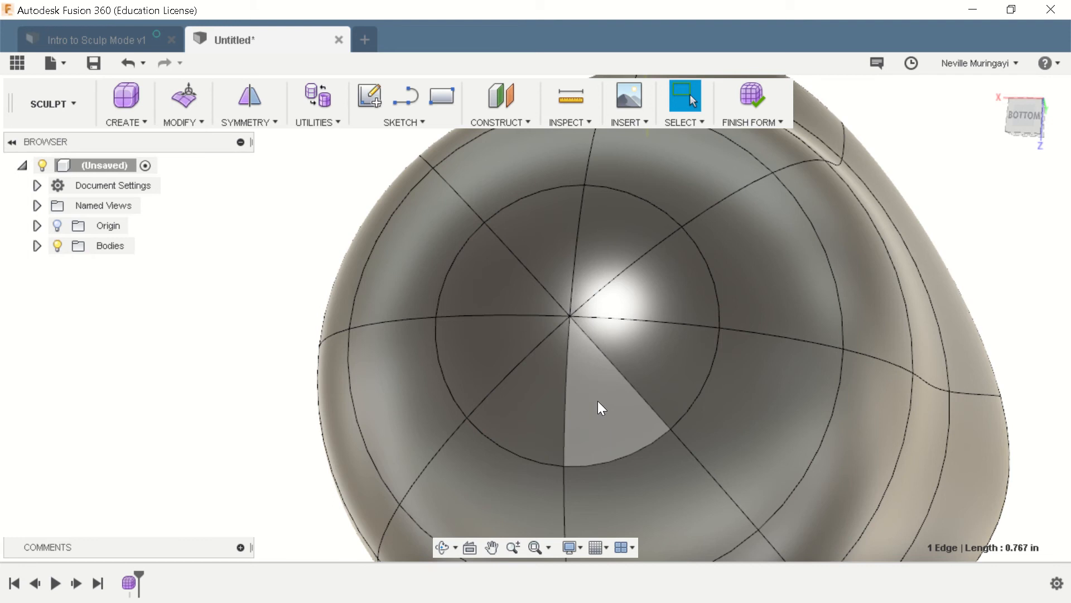
click(598, 401)
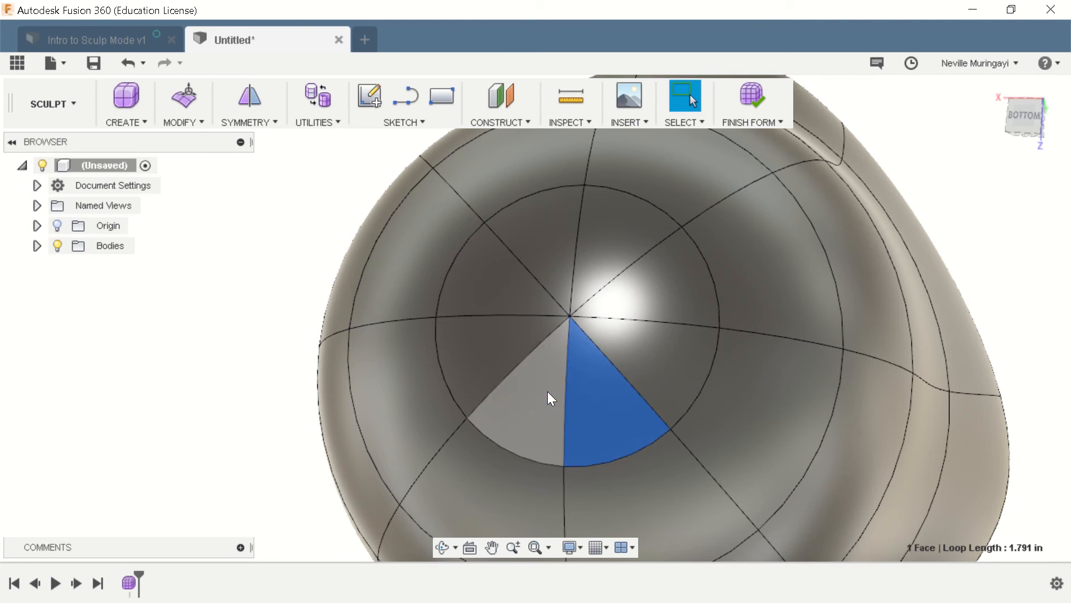
shift+click(547, 390)
shift+click(472, 343)
shift+click(507, 288)
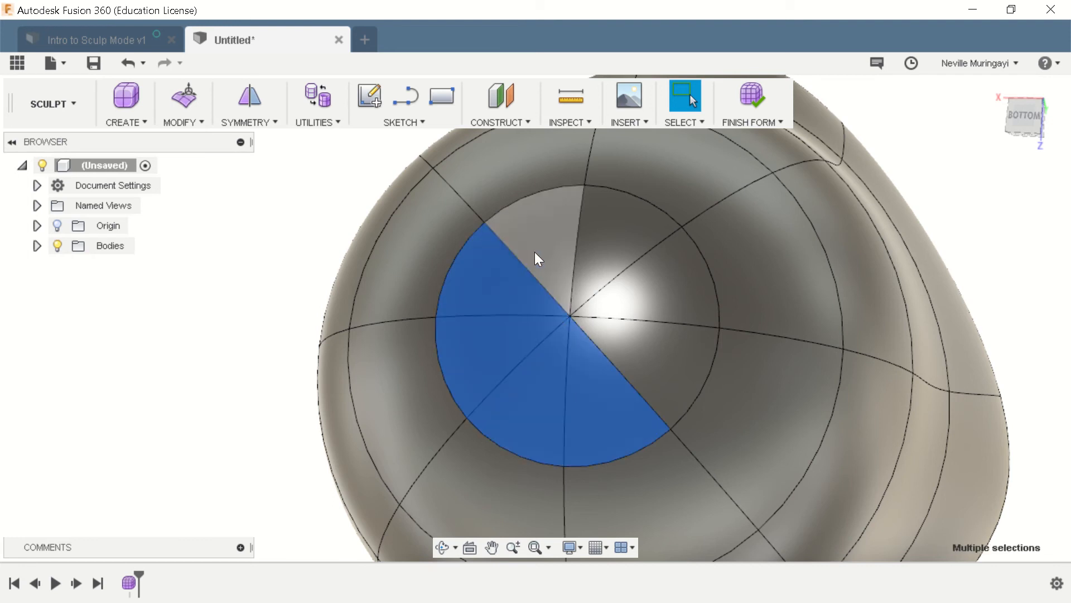
shift+click(534, 254)
shift+click(614, 246)
shift+click(658, 282)
shift+click(681, 361)
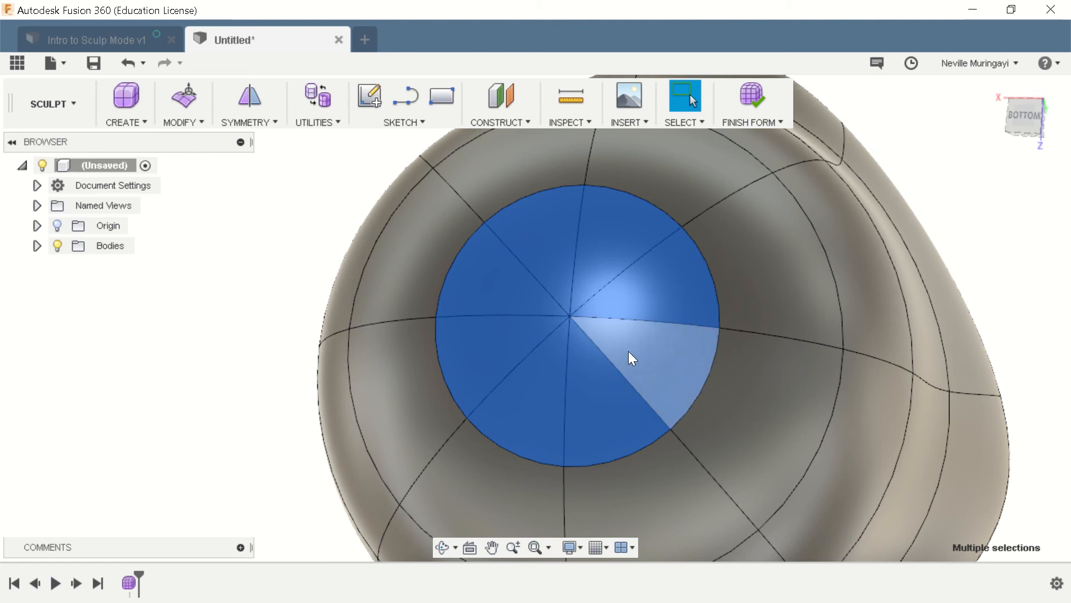
- Push the selected bottom faces about 1.40 in up into the form with Edit Form, and clear the selection
scroll(486, 350, down, 4)
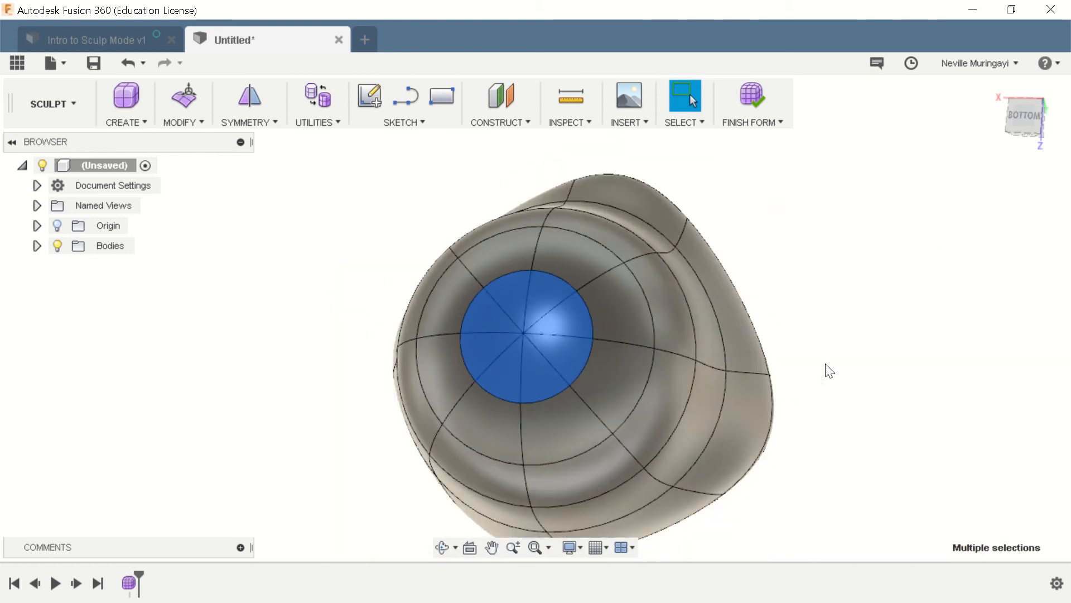
mouse_move(825, 368)
shift+middle_down()
mouse_move(720, 370)
mouse_move(805, 375)
mouse_move(807, 403)
shift+middle_up()
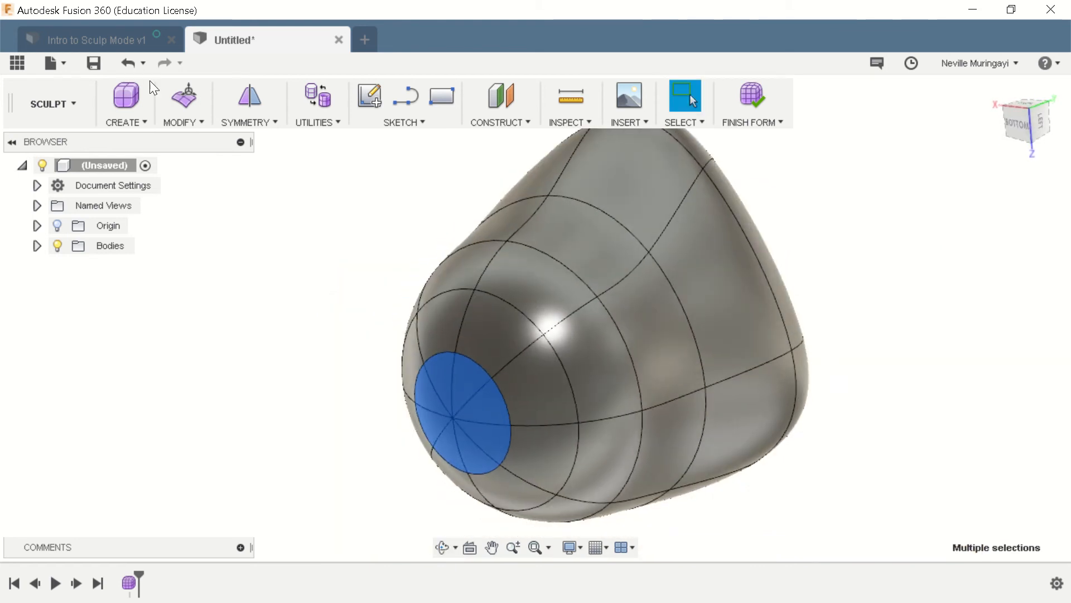
click(203, 119)
click(196, 14)
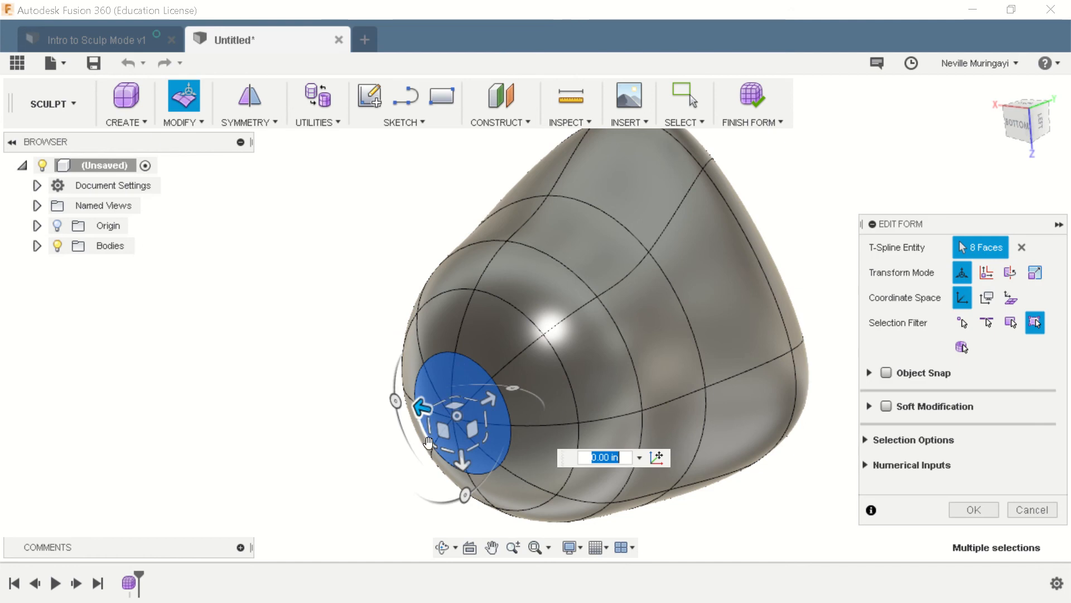
drag(491, 395, 584, 350)
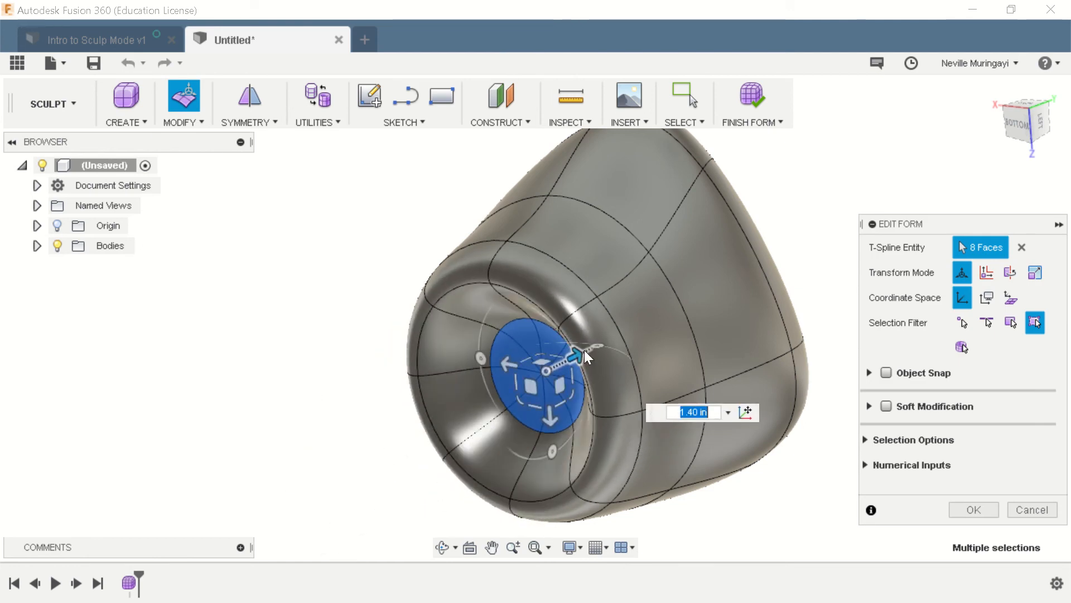
click(958, 507)
shift+middle_drag(826, 385, 832, 462)
click(882, 423)
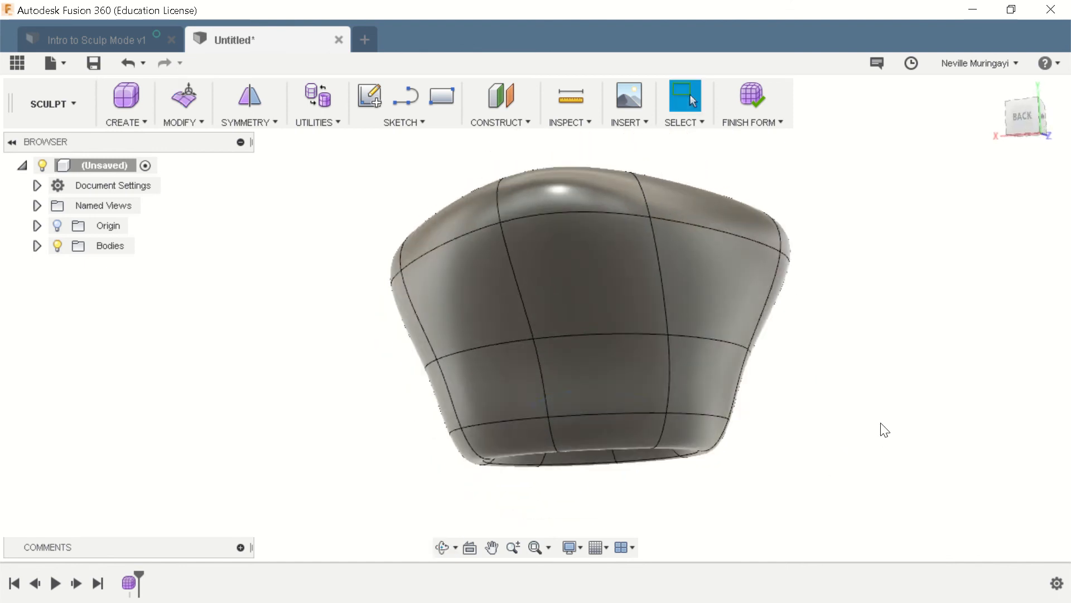
shift+middle_drag(885, 430, 974, 413)
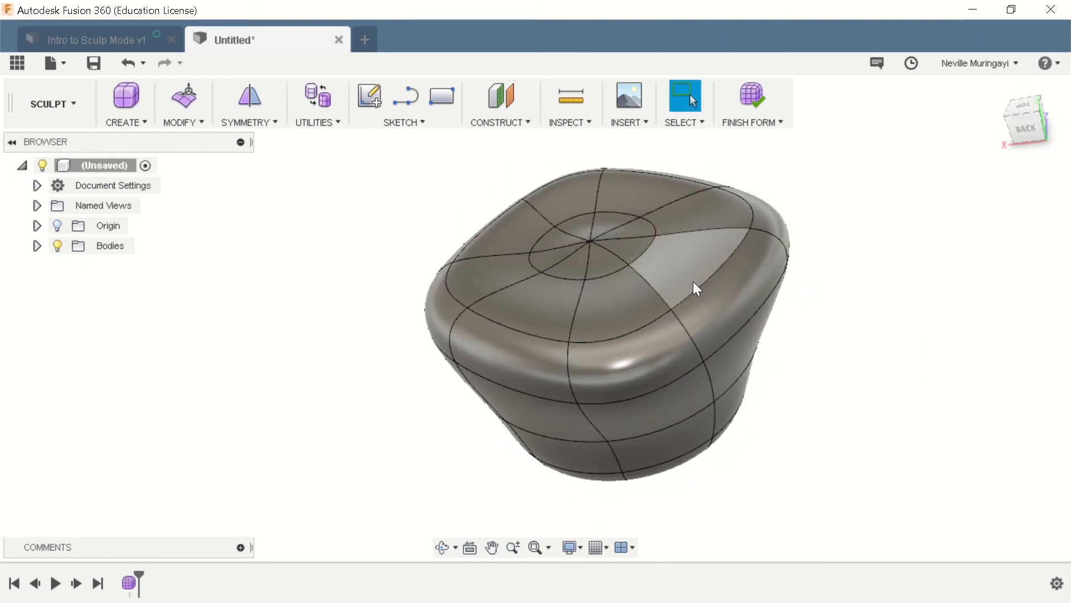
click(622, 313)
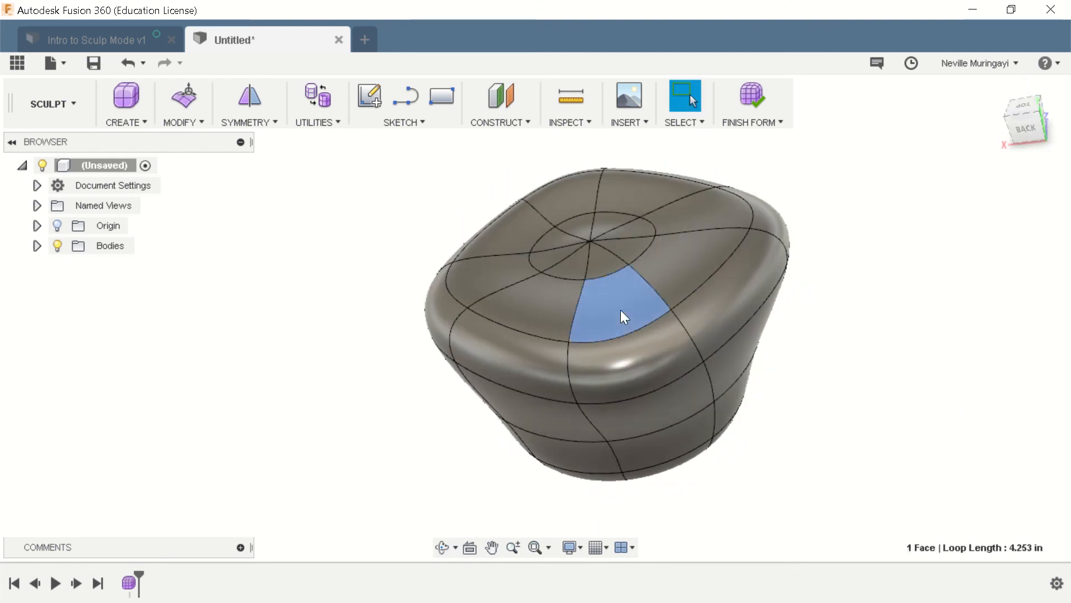
click(183, 127)
click(189, 11)
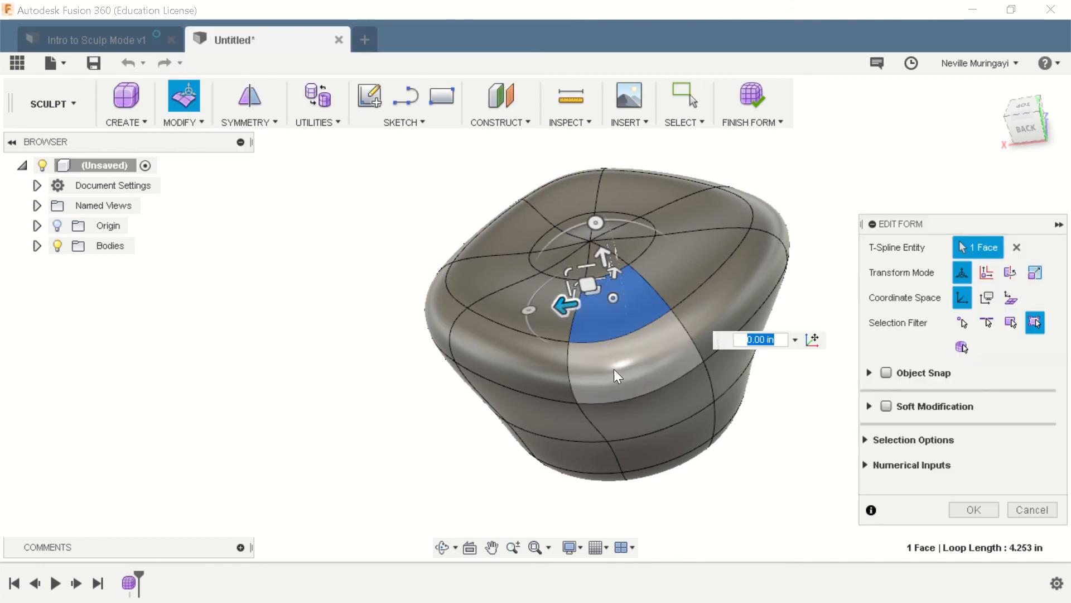
shift+middle_drag(617, 368, 654, 228)
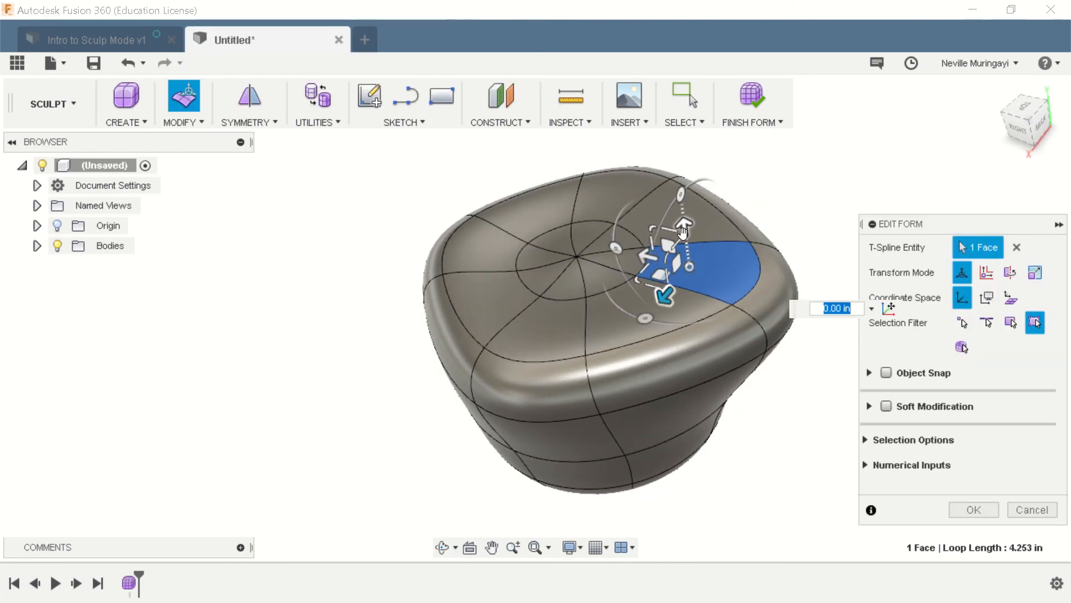
drag(683, 231, 645, 266)
click(1028, 513)
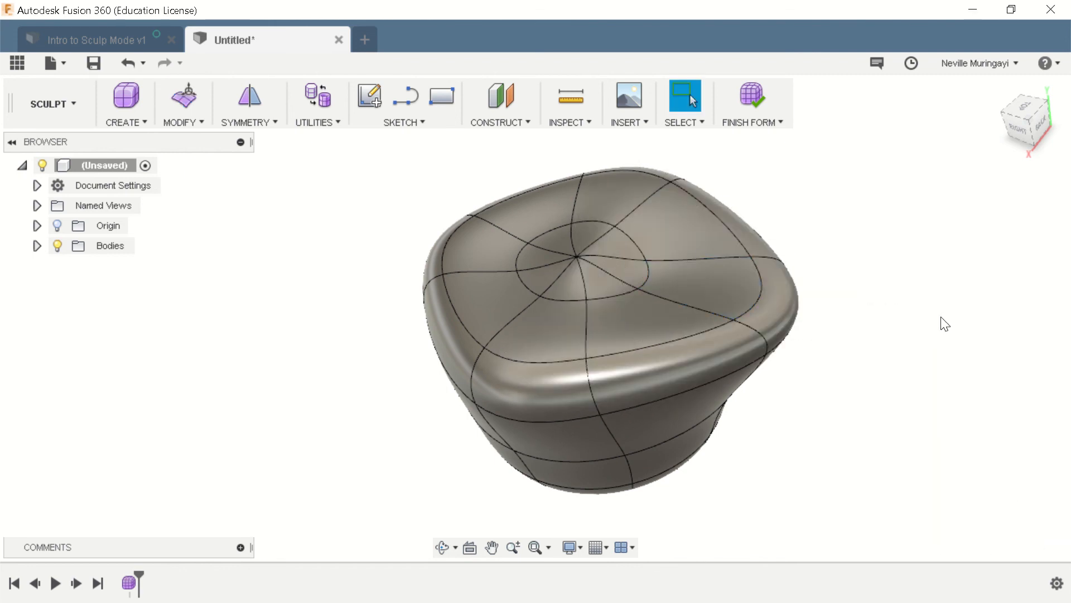
click(718, 277)
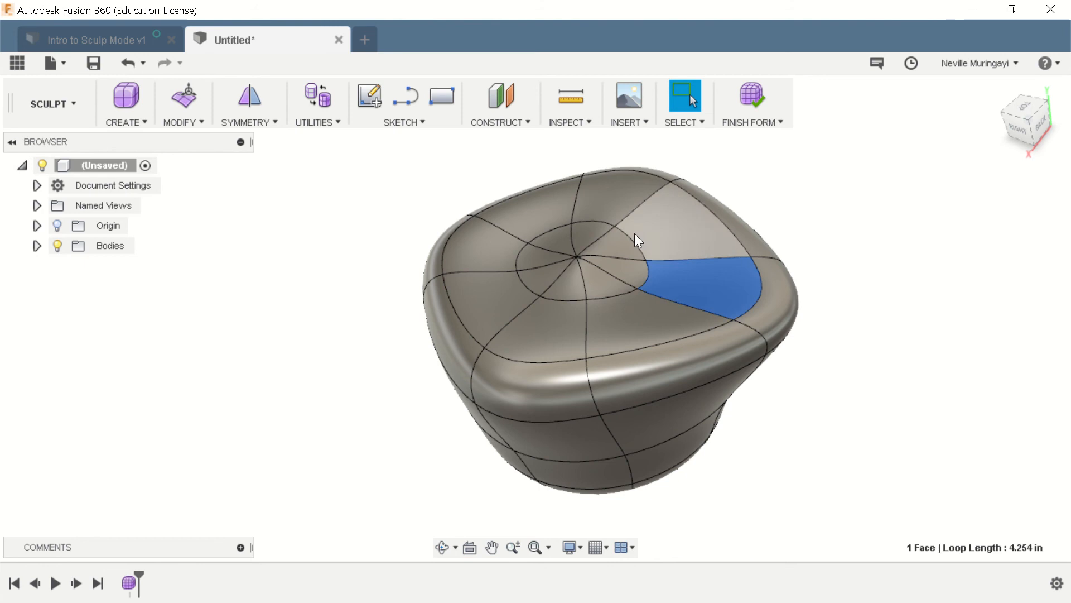
click(195, 119)
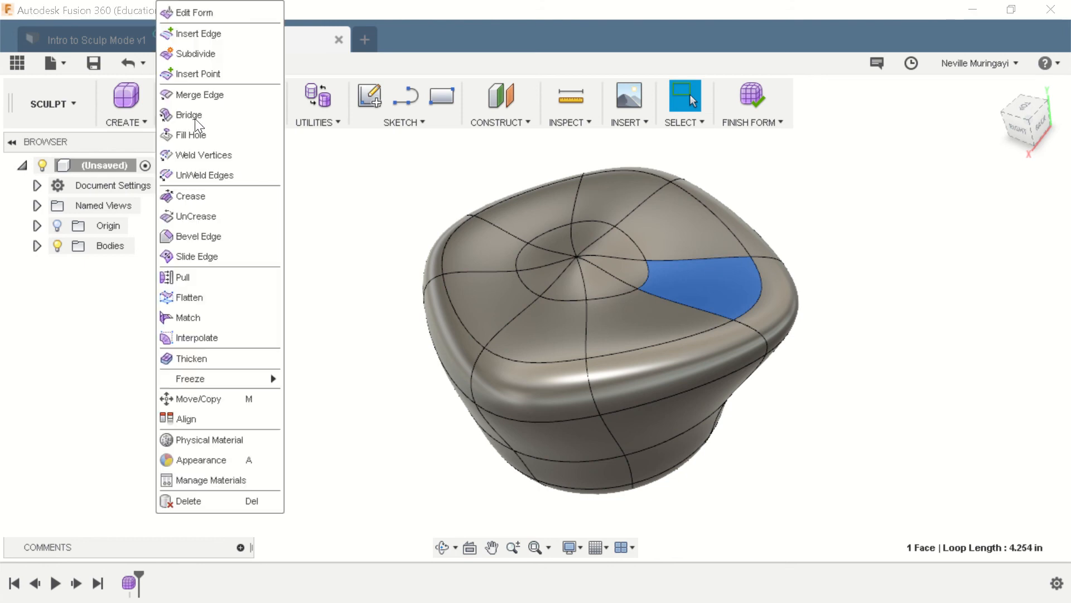
click(206, 9)
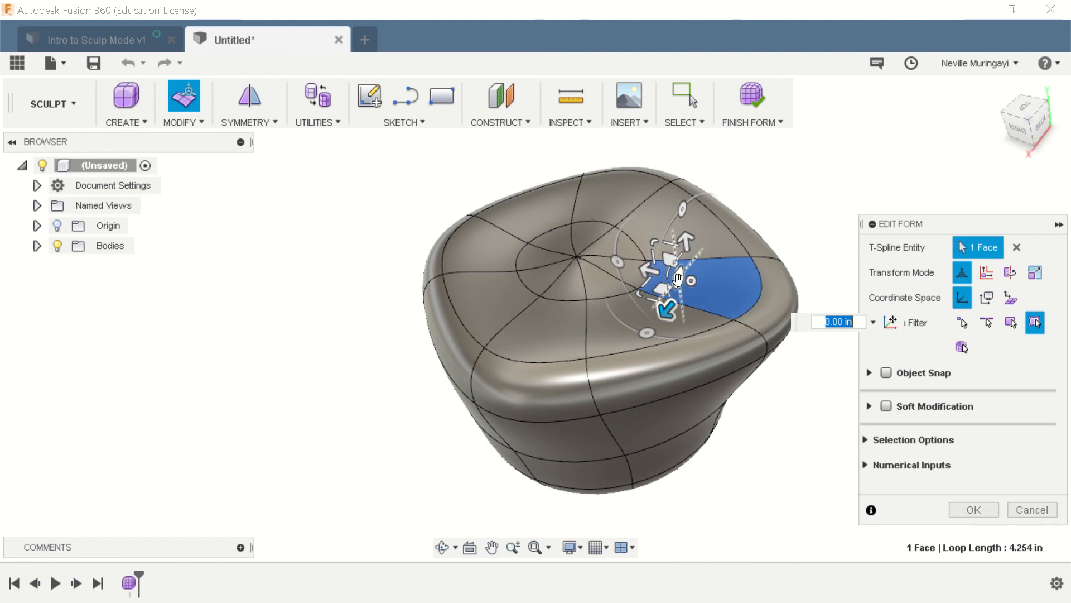
alt+drag(679, 278, 658, 191)
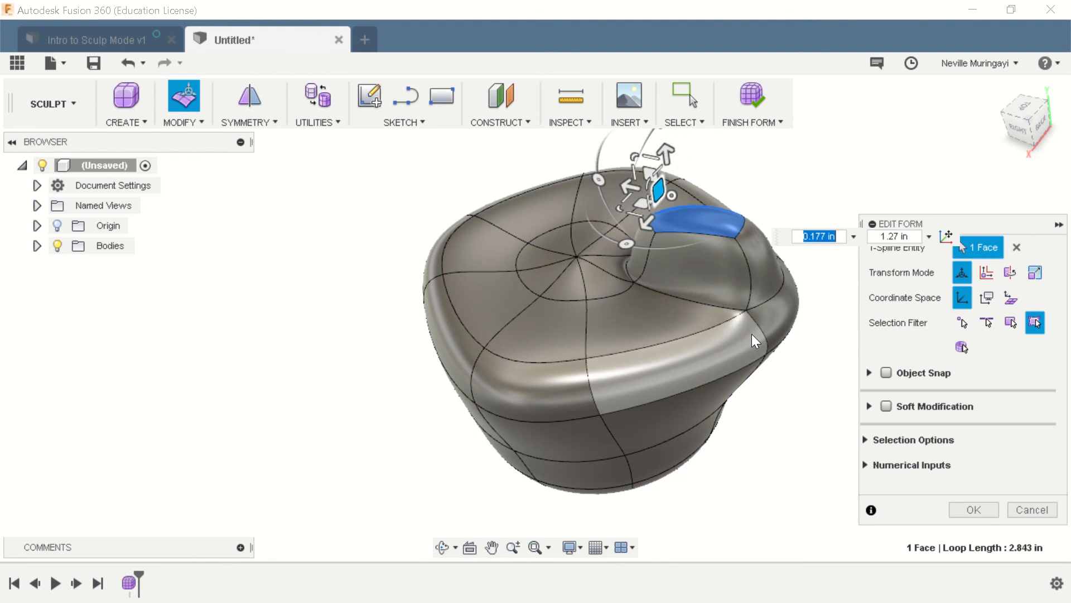
click(1030, 509)
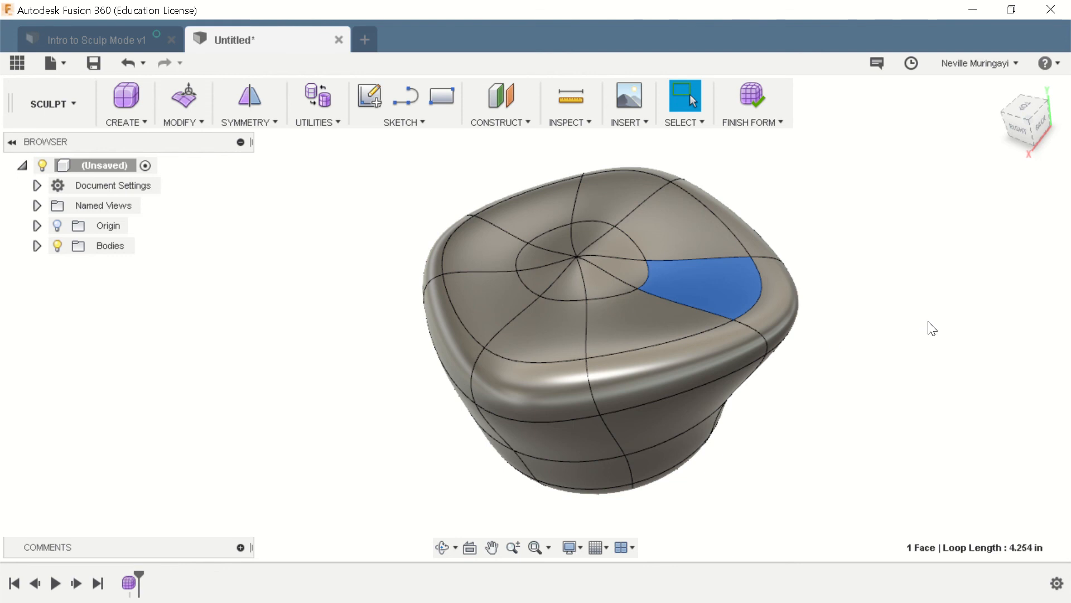
click(837, 285)
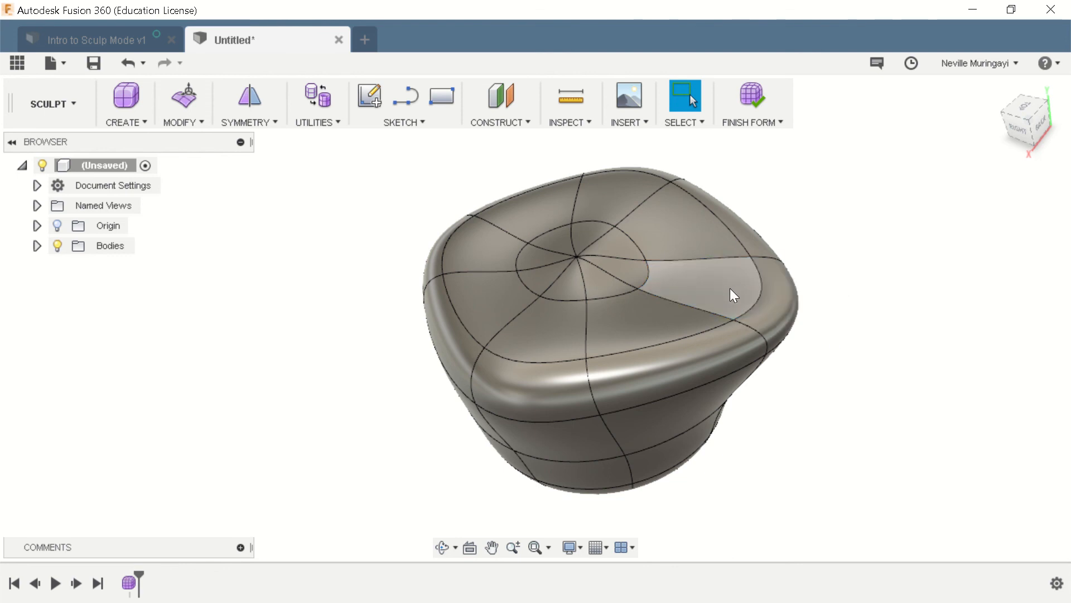
- Delete the eight triangular faces around the centre of the form's top to open a hole
scroll(574, 228, up, 5)
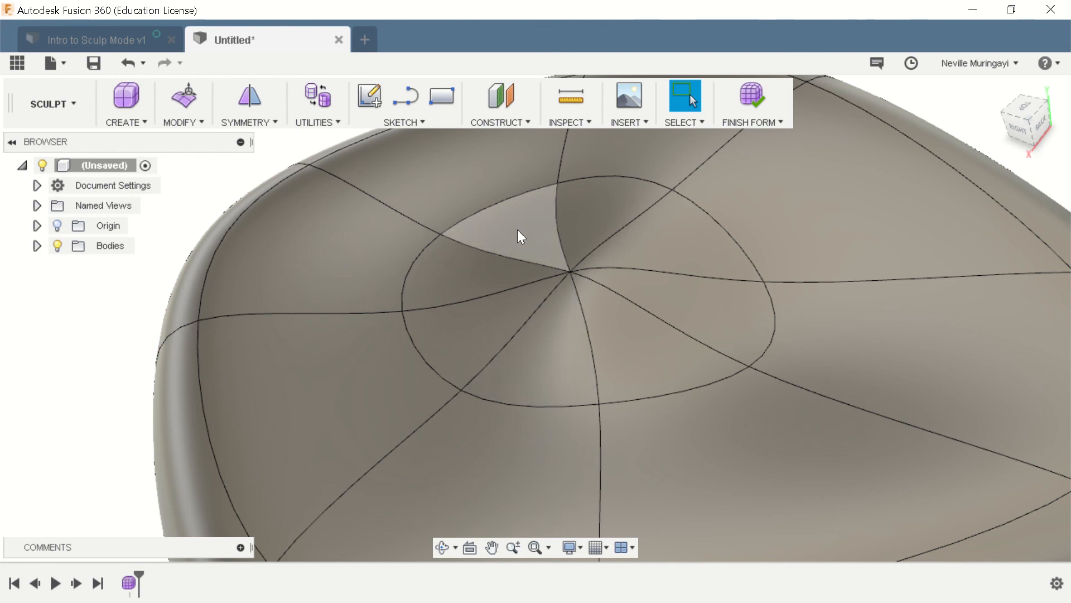
click(539, 390)
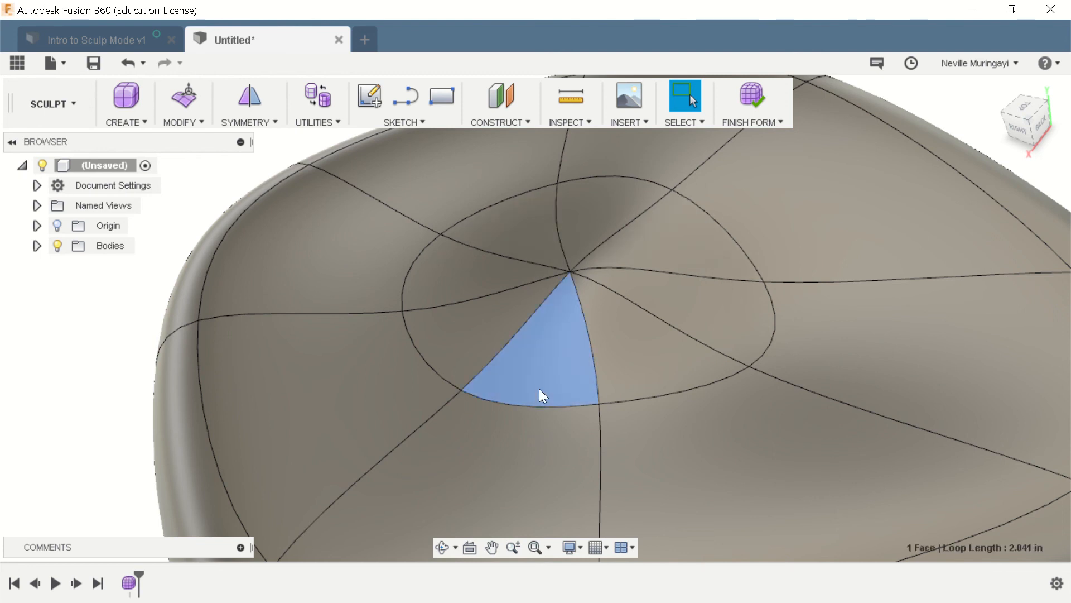
shift+click(490, 332)
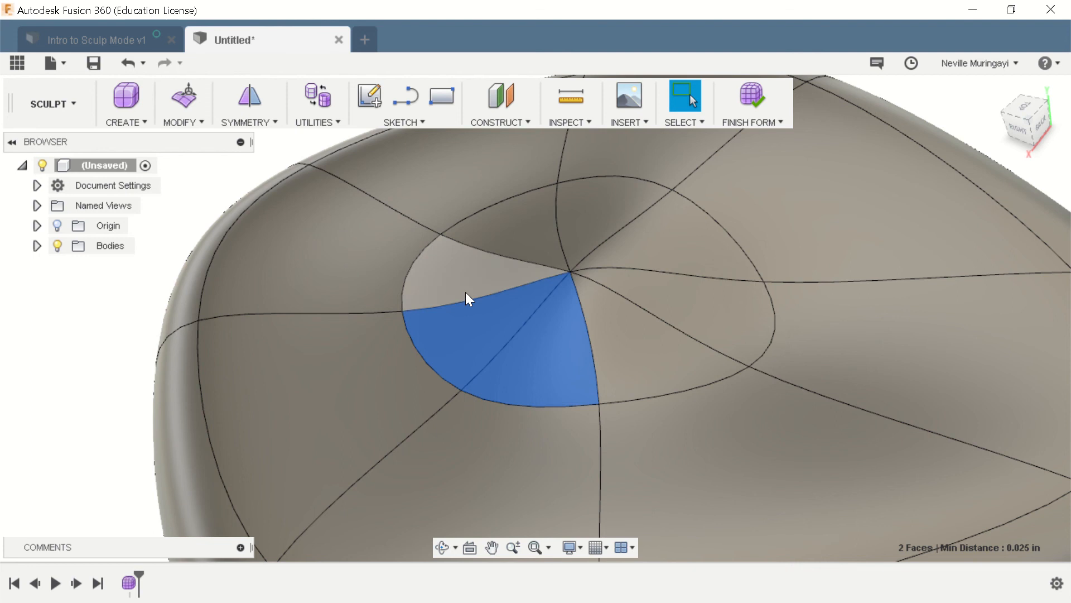
shift+click(465, 292)
shift+click(501, 230)
shift+click(585, 216)
shift+click(651, 232)
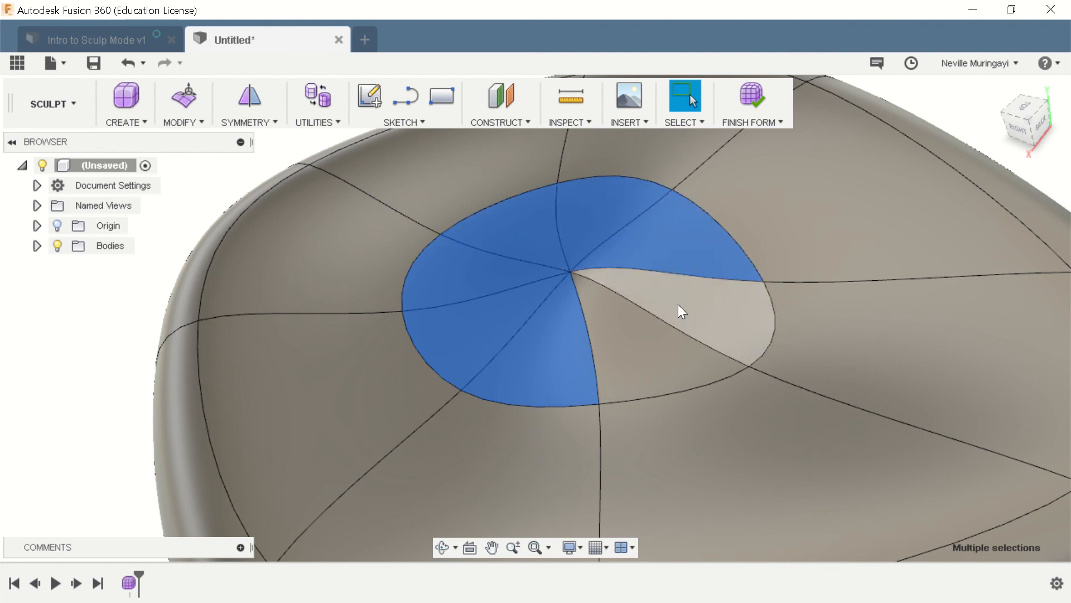
shift+click(681, 306)
shift+click(635, 360)
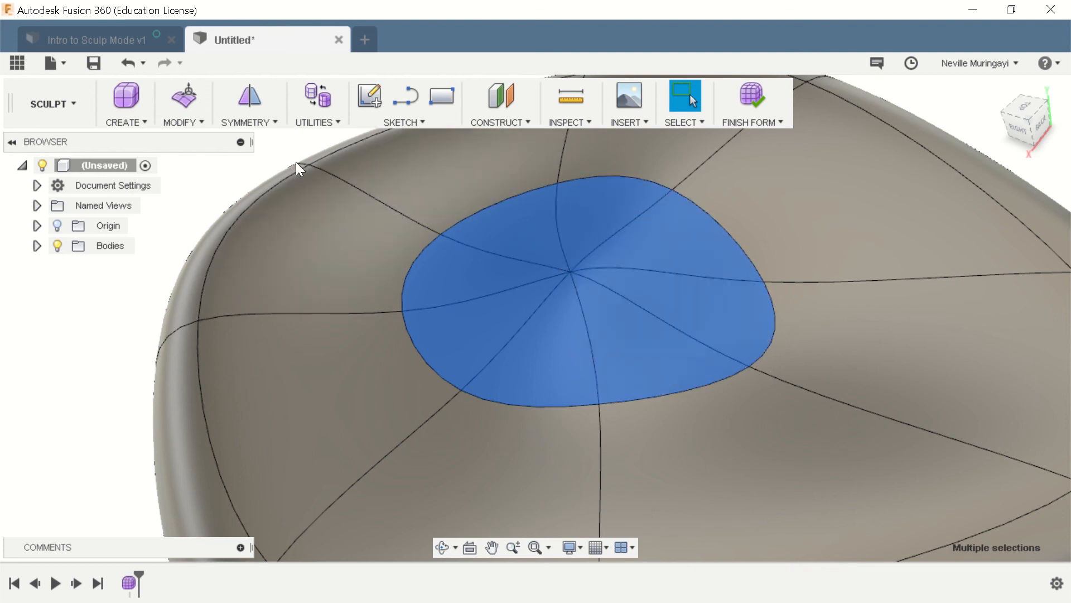
key(Delete)
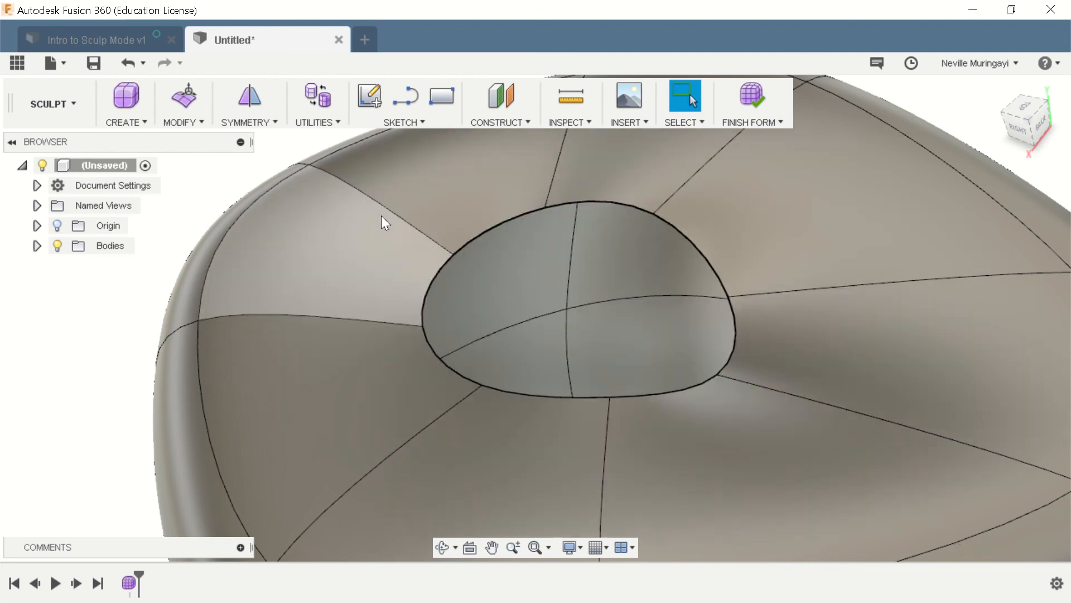
- Finish the form to return to the Model workspace, and expand the Bodies folder to inspect the resulting body
scroll(651, 340, down, 4)
mouse_move(839, 389)
shift+middle_down()
mouse_move(925, 430)
mouse_move(885, 370)
mouse_move(860, 356)
shift+middle_up()
scroll(862, 362, down, 5)
scroll(871, 461, up, 4)
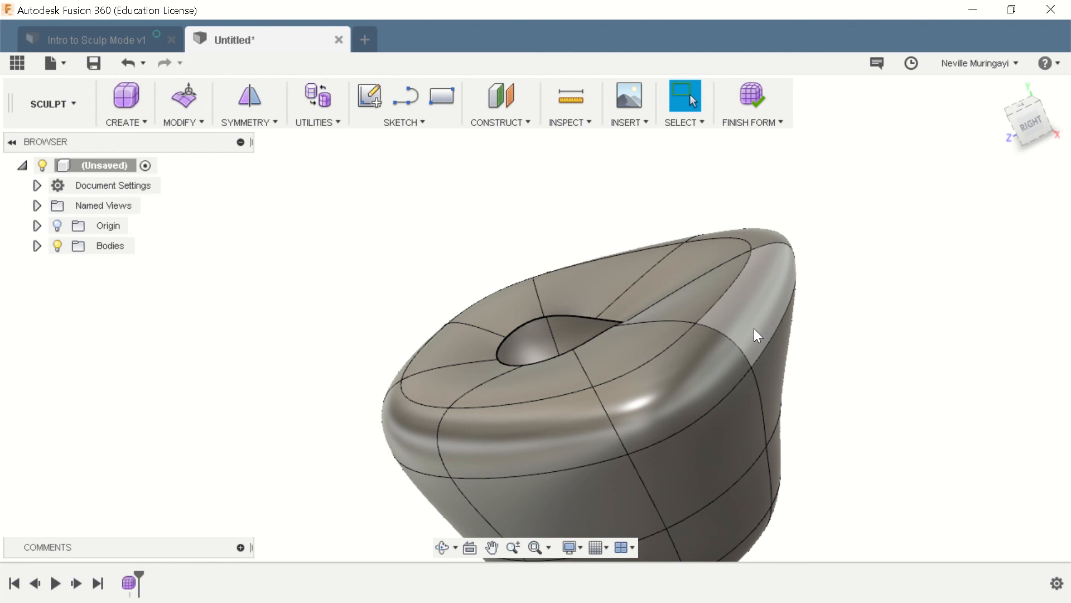
scroll(482, 337, down, 2)
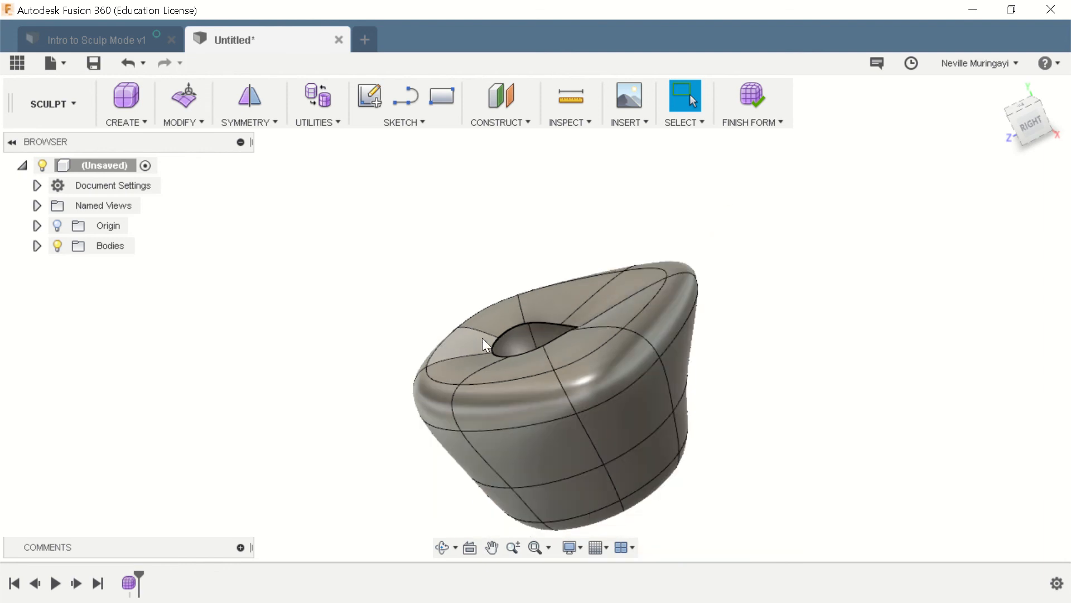
scroll(478, 339, up, 1)
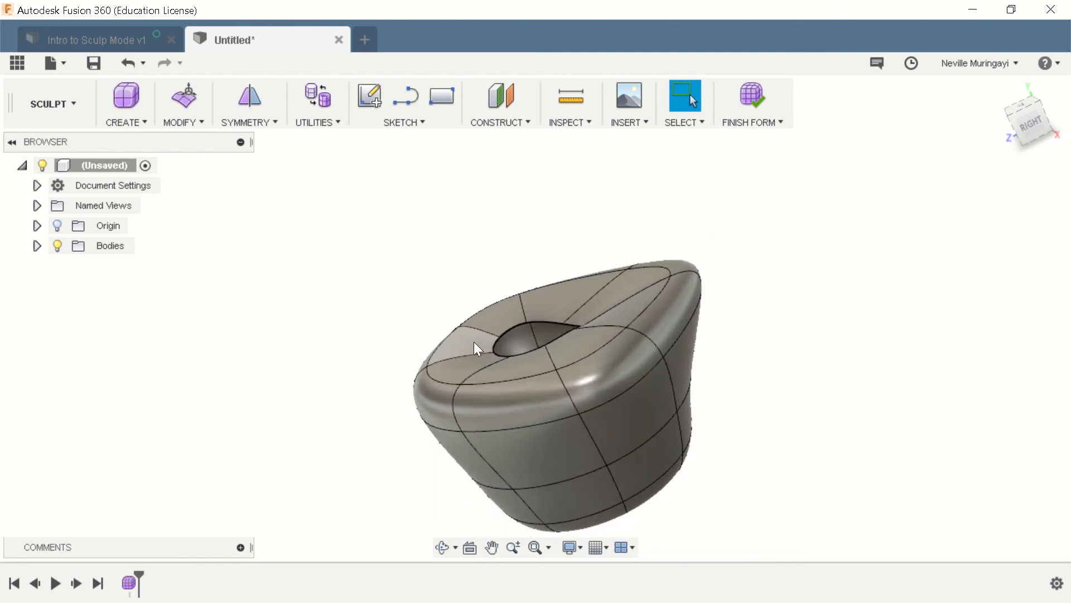
click(747, 93)
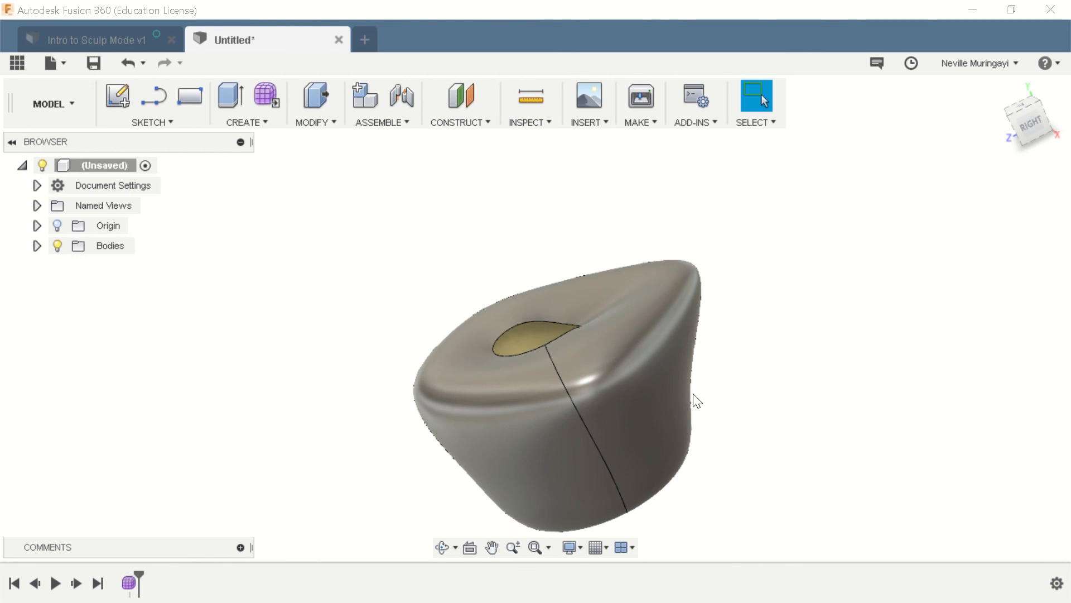
click(37, 246)
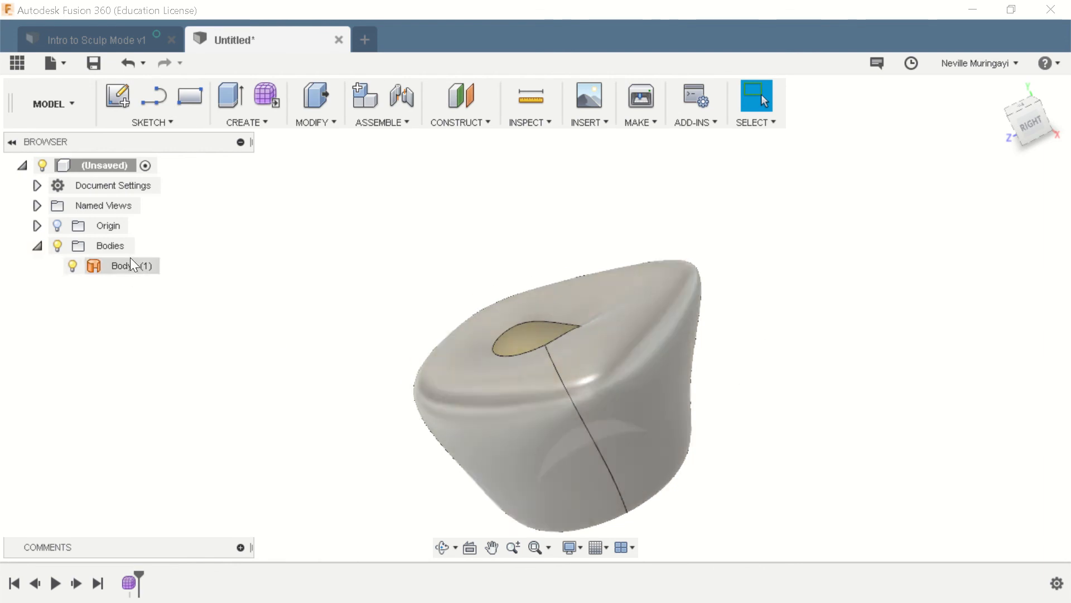
shift+middle_drag(262, 370, 651, 371)
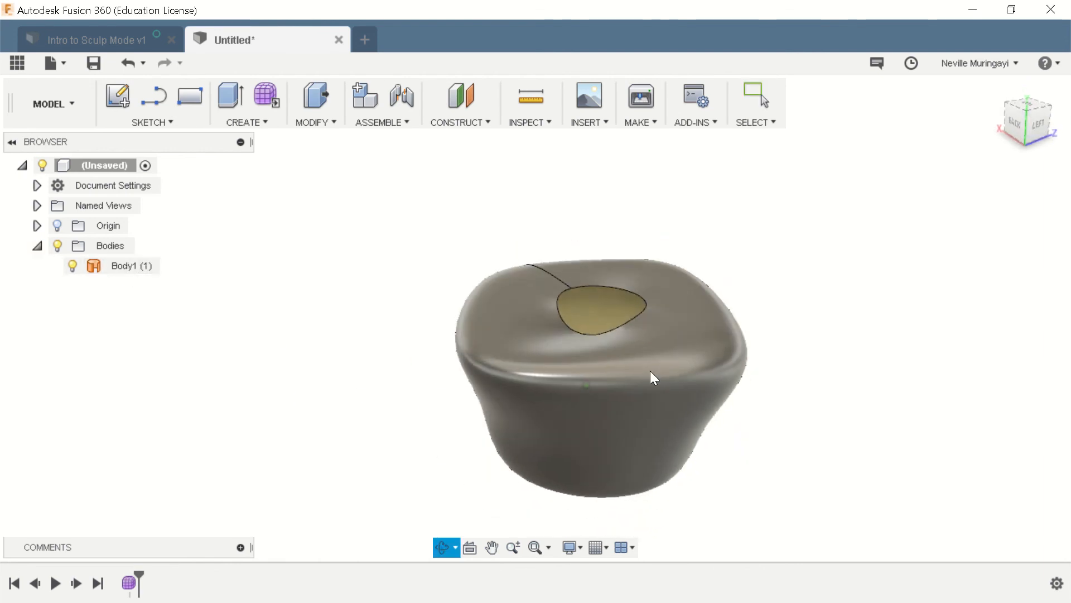